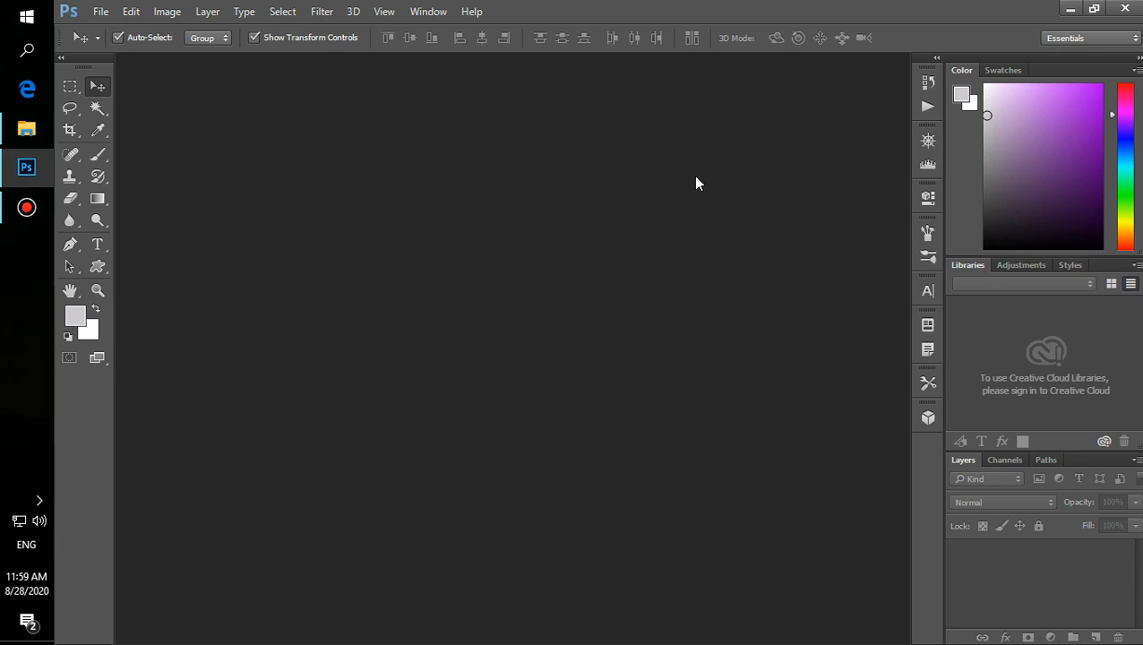
left_click(37, 139)
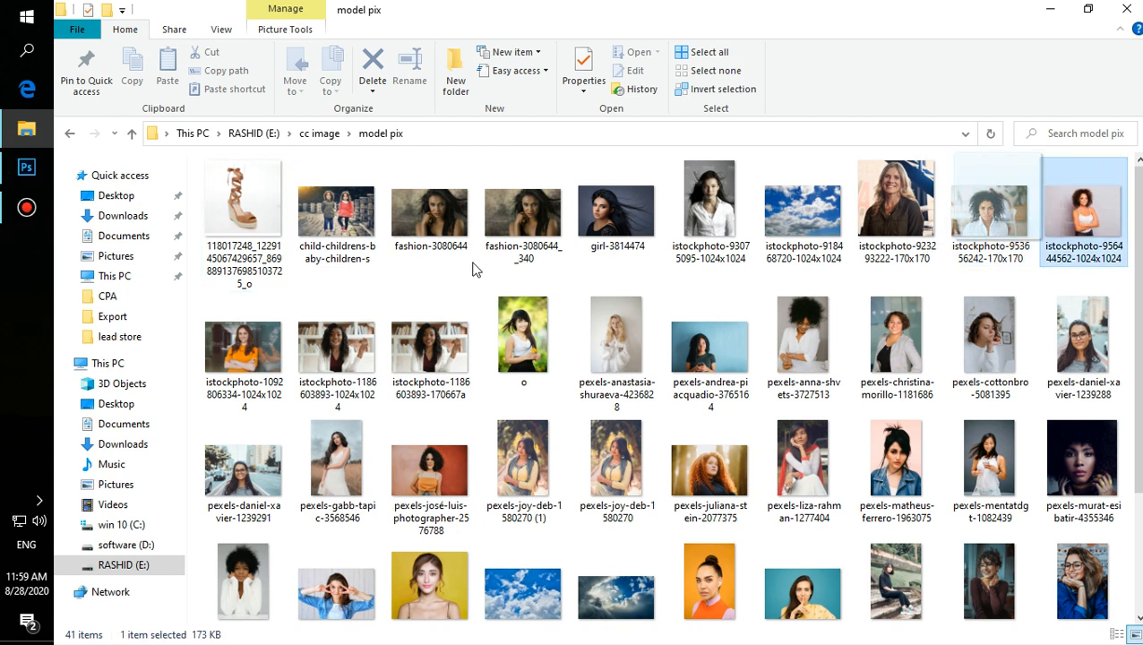
left_click_drag(38, 168, 526, 271)
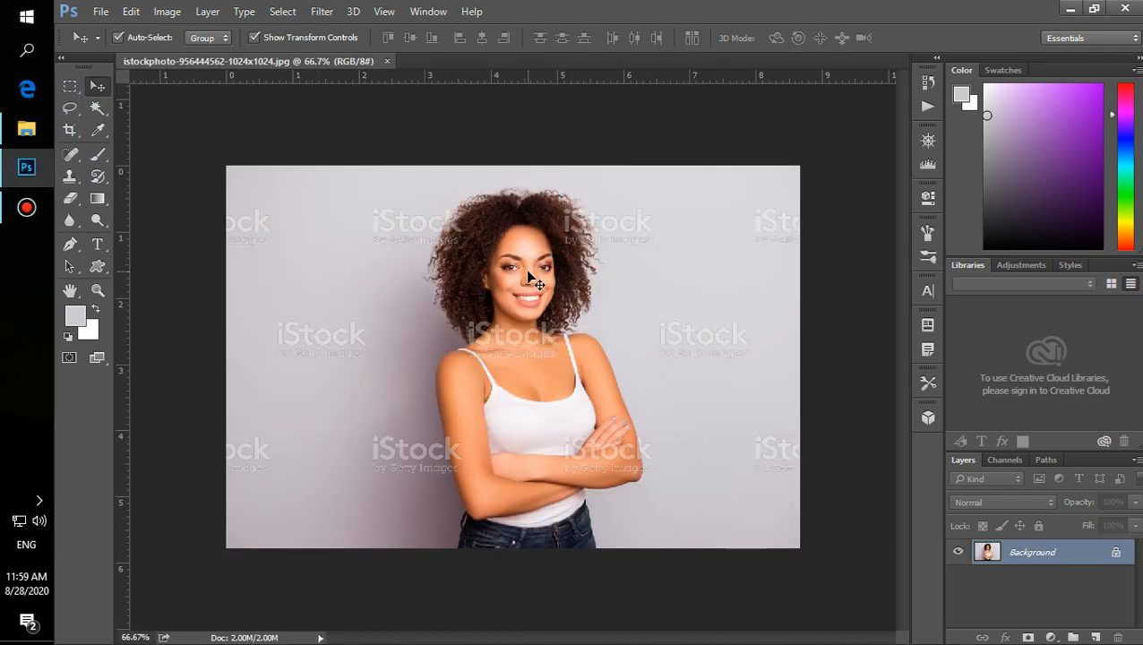
Unlock the Background layer, duplicate it as a working copy, and hide the original layer.
scroll(459, 357, "up", 3)
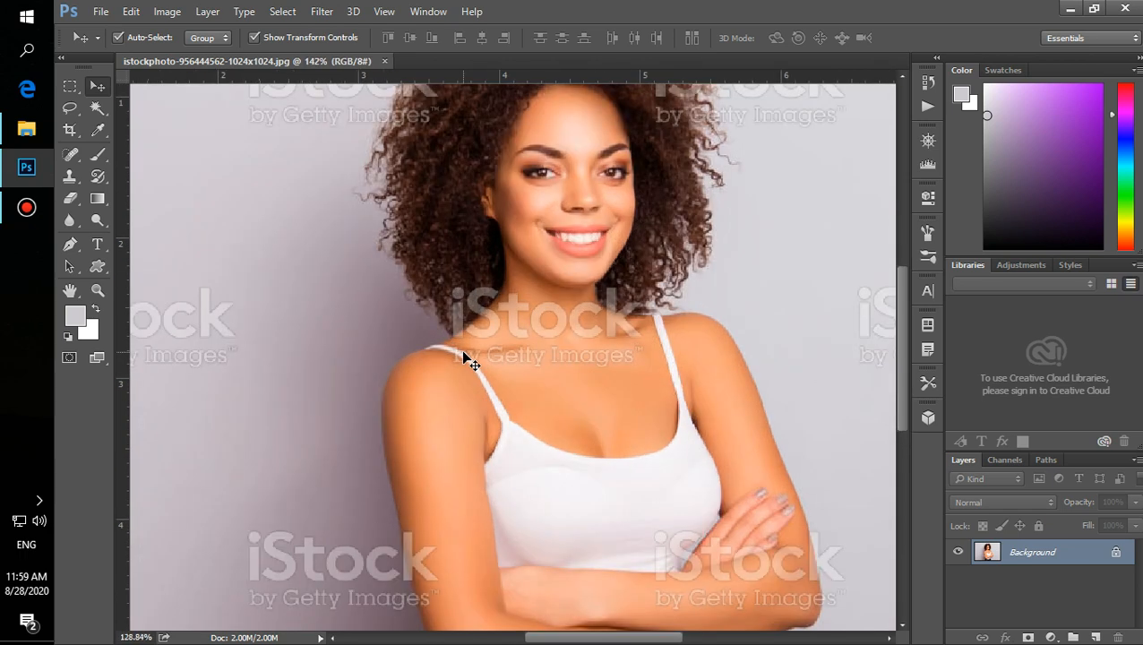
scroll(462, 357, "down", 1)
scroll(464, 356, "up", 1)
scroll(464, 356, "down", 2)
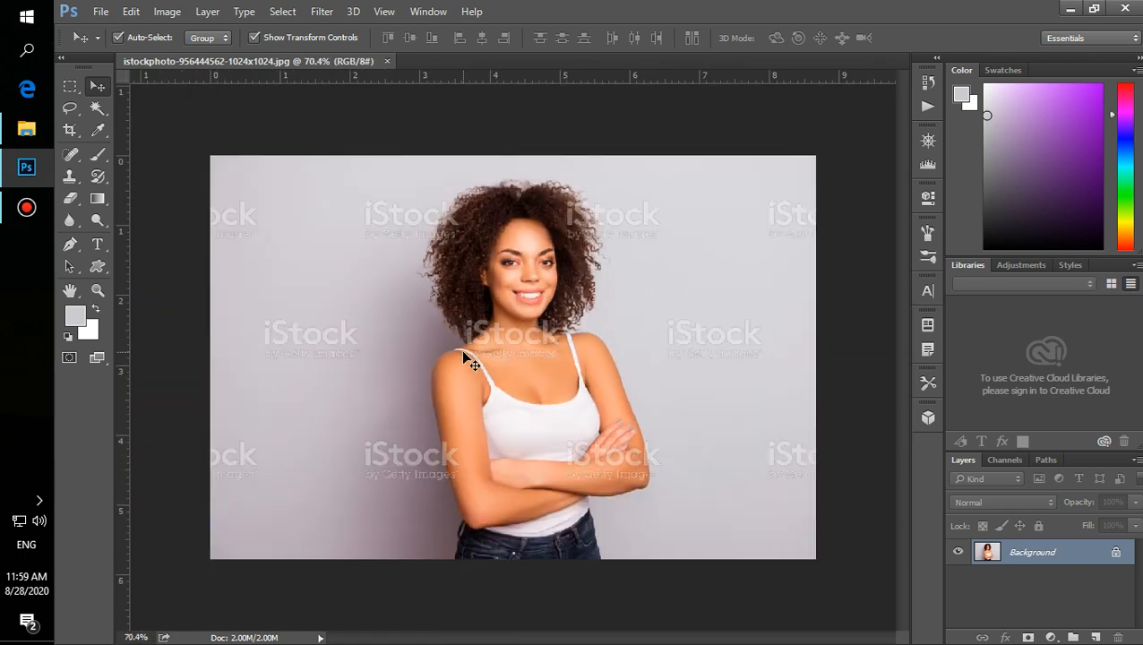
scroll(464, 356, "up", 2)
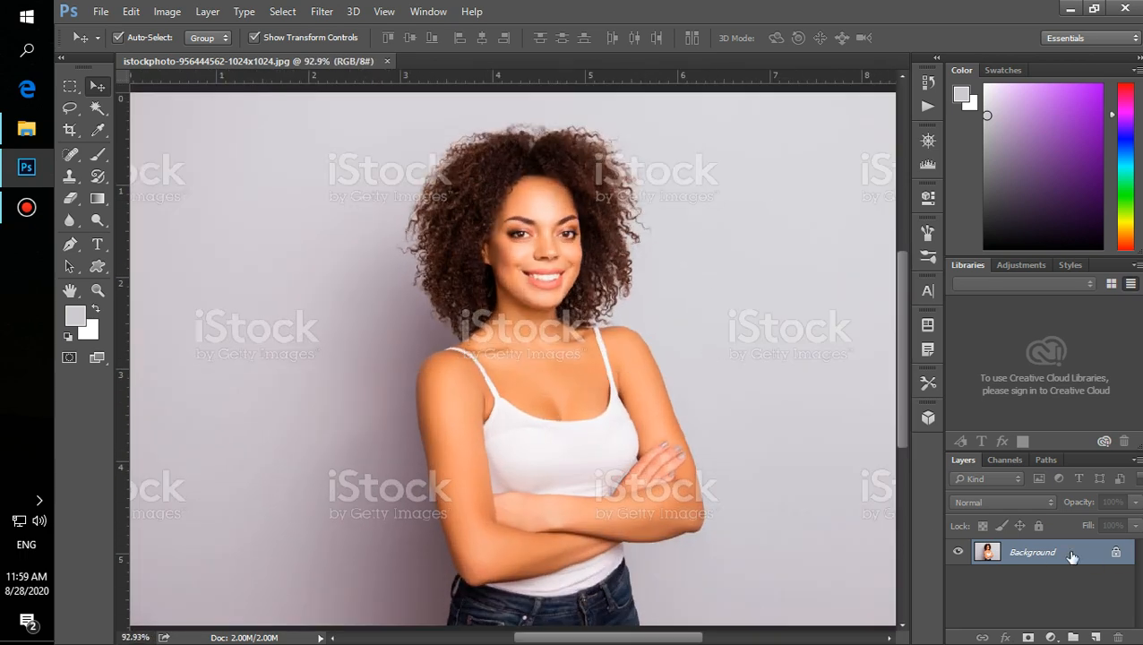
left_click(1112, 553)
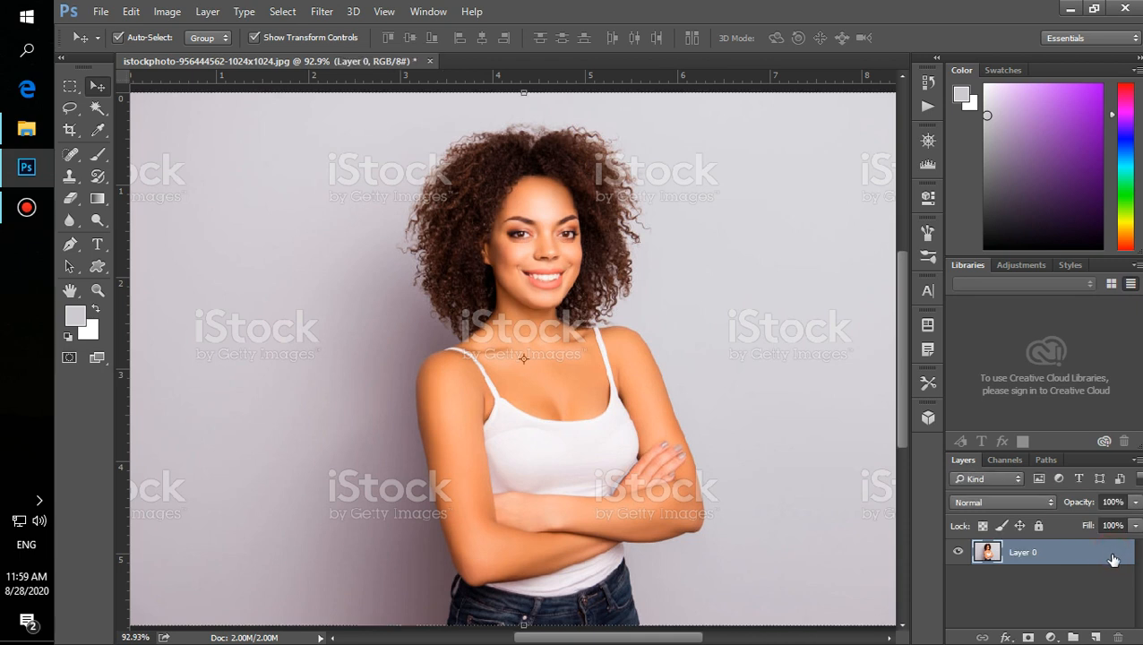
key("ctrl+j")
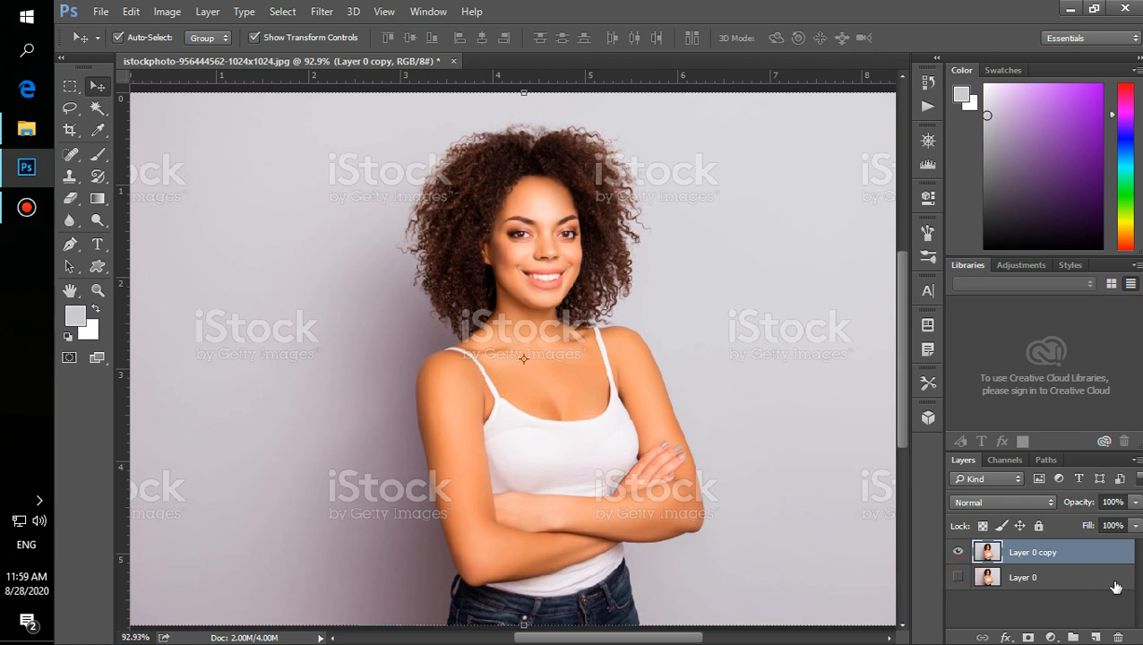
Reset the foreground and background colors to the default black and white.
scroll(74, 355, "up", 4)
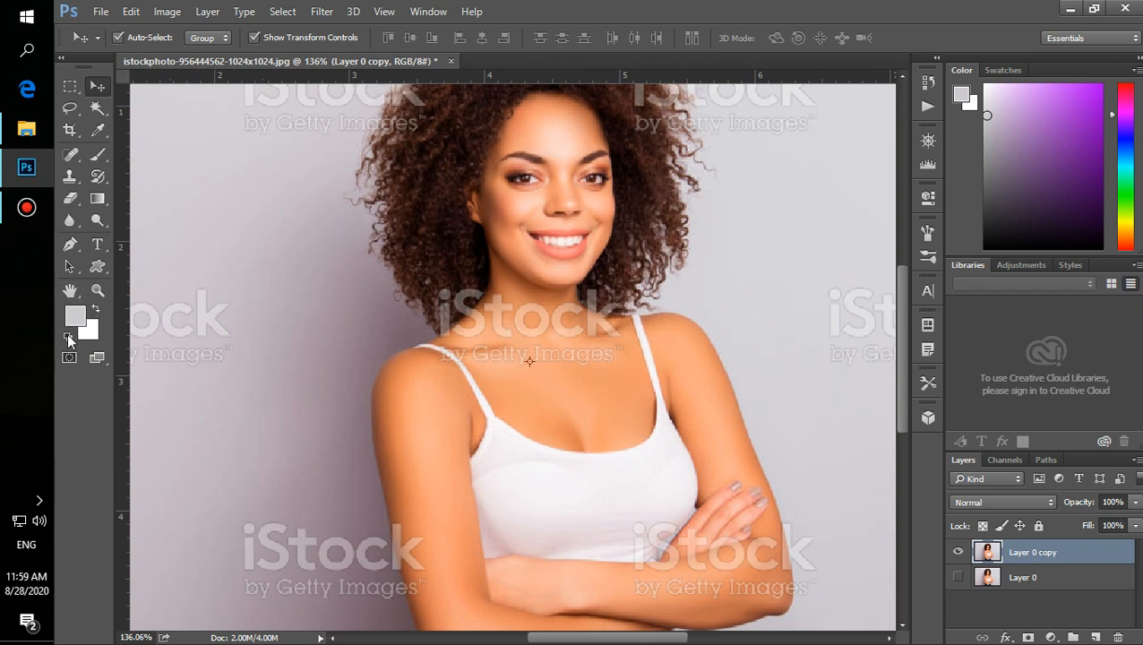
left_click(69, 337)
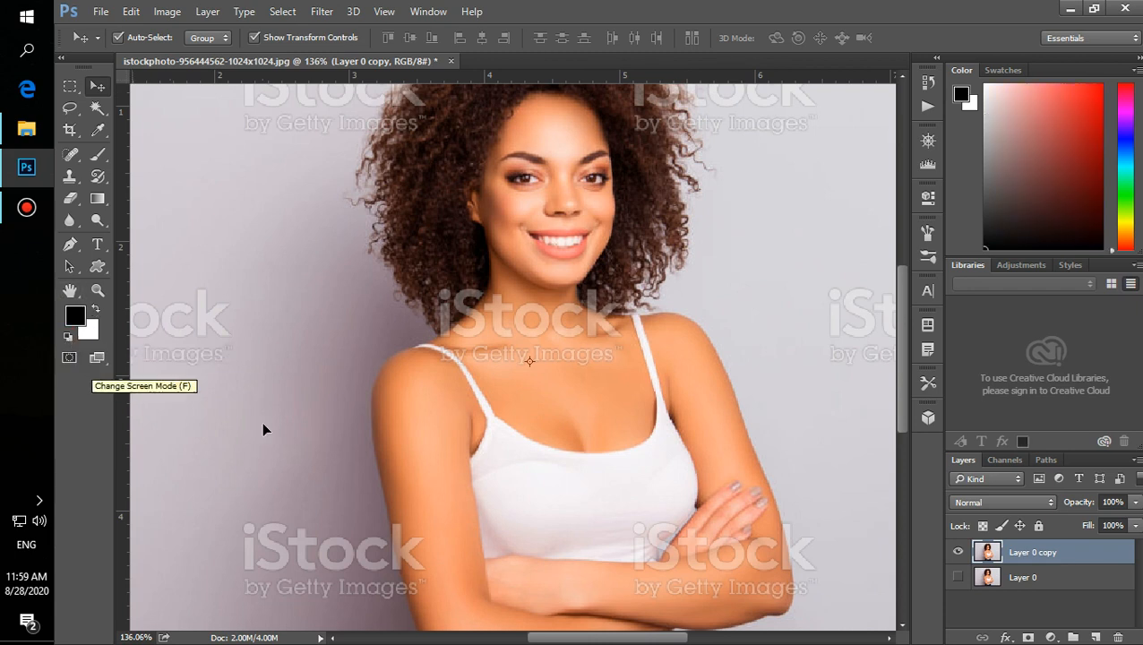
scroll(421, 423, "down", 2)
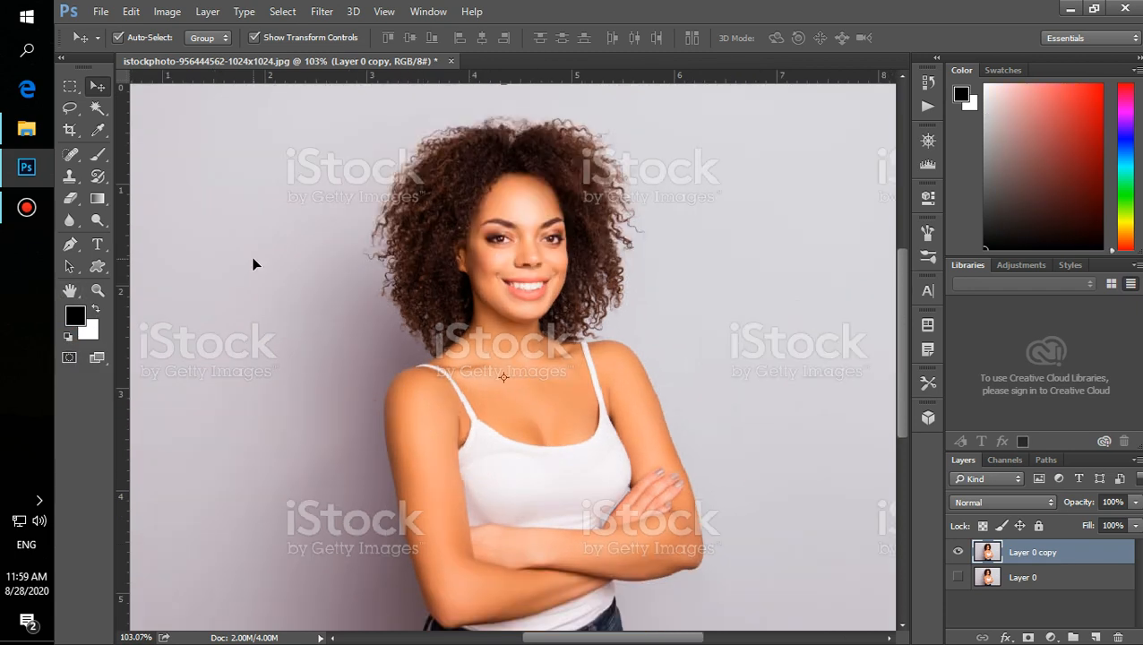
left_click_drag(71, 154, 112, 154)
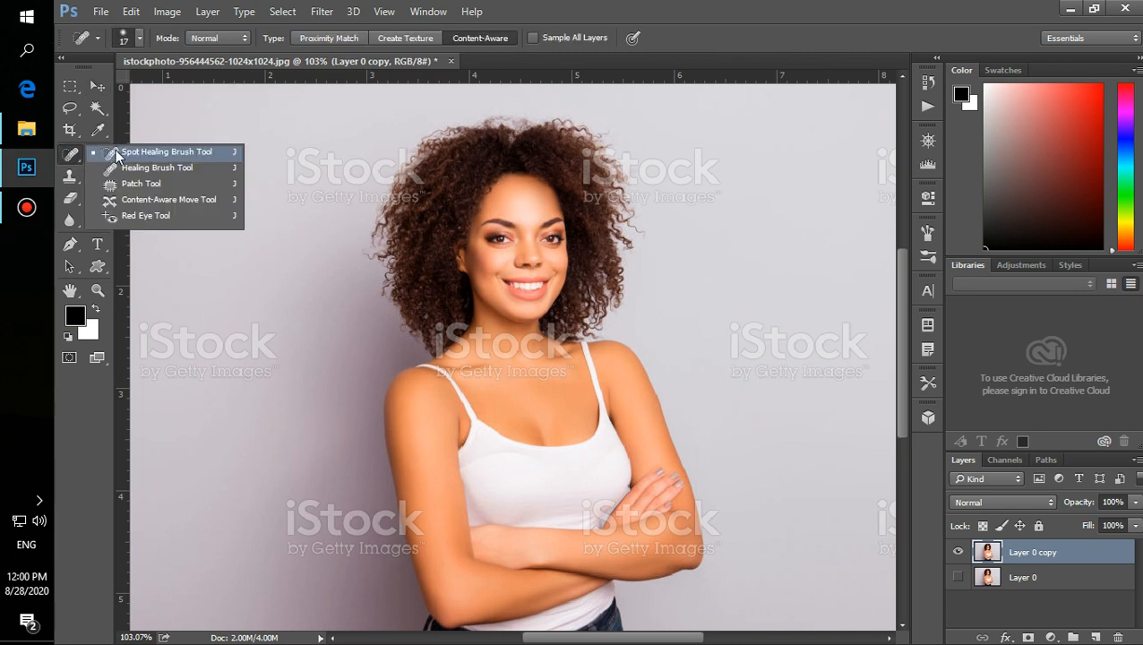
left_click(116, 154)
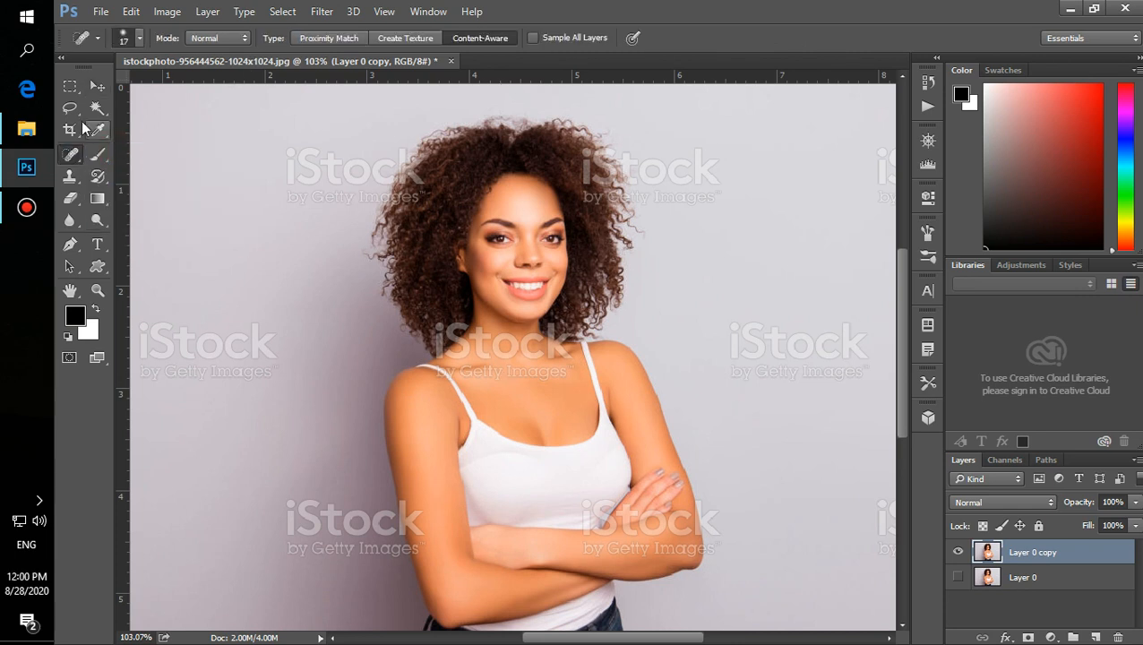
left_click_drag(69, 108, 153, 117)
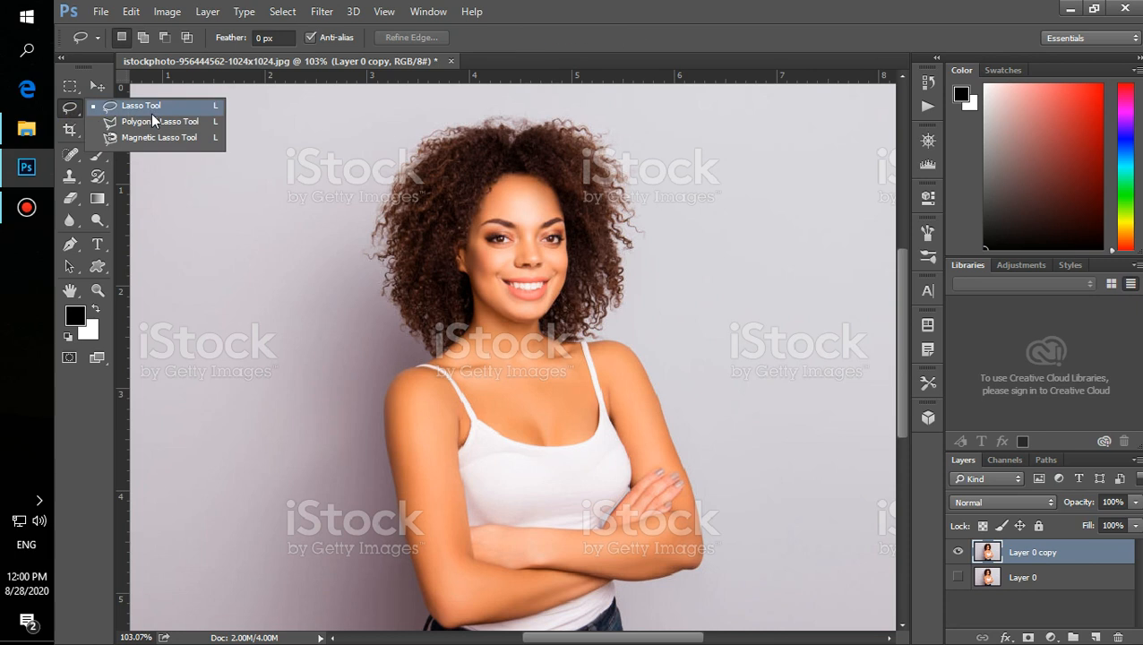
left_click(155, 171)
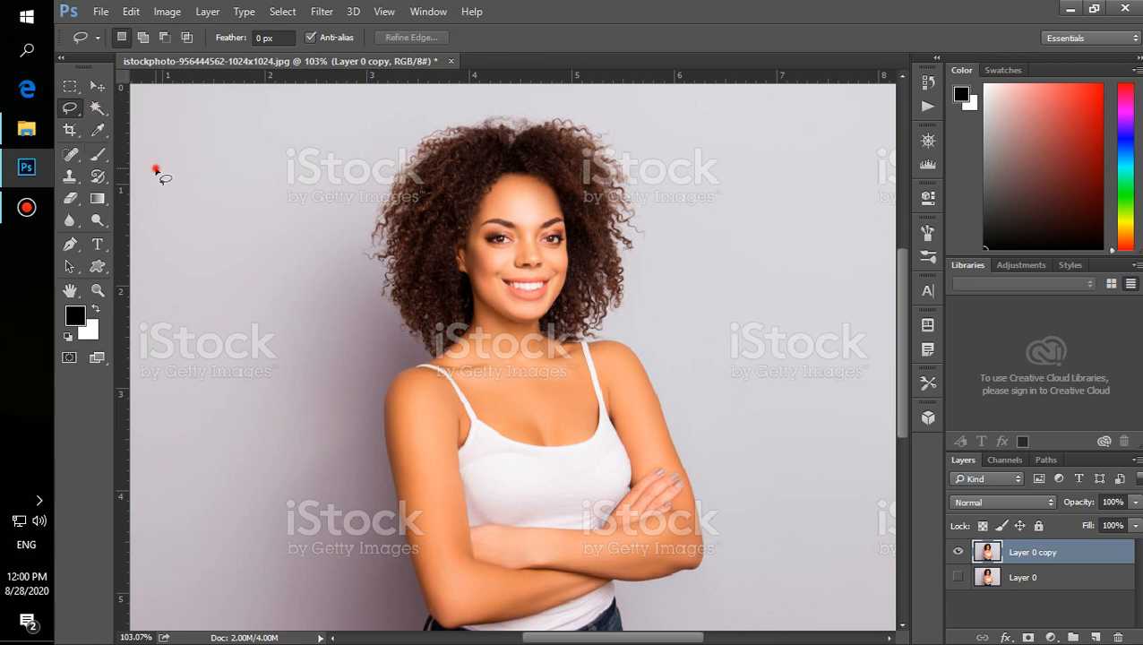
Set up the Spot Healing Brush with a size of 55 px and a hardness of 17%.
left_click_drag(71, 154, 92, 159)
left_click(123, 156)
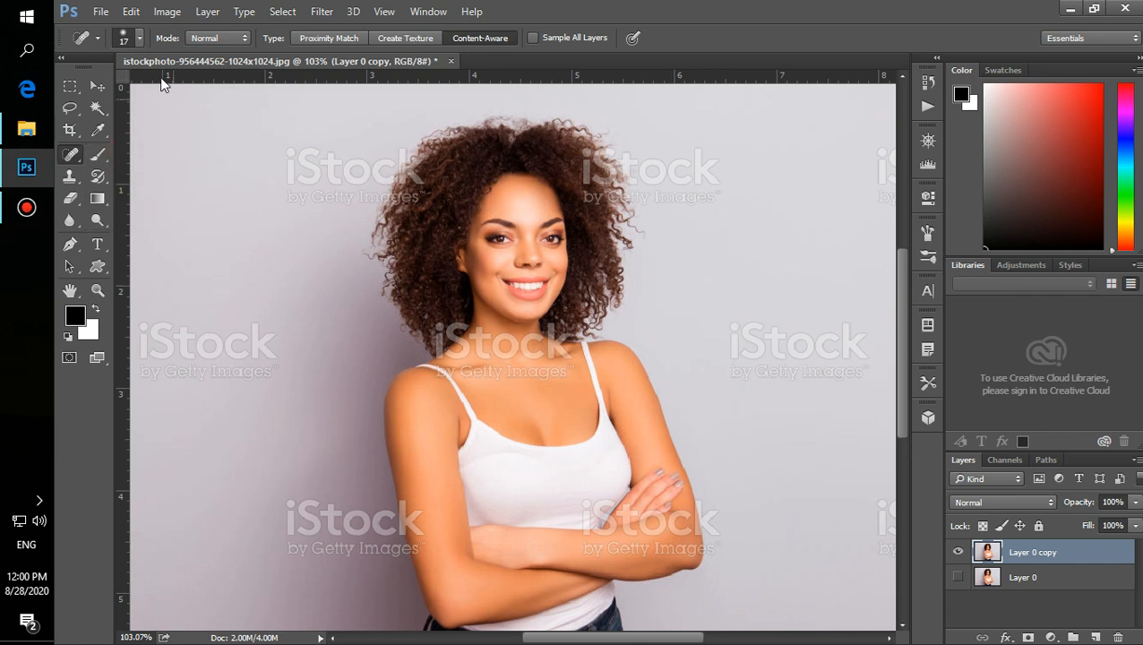
left_click(140, 40)
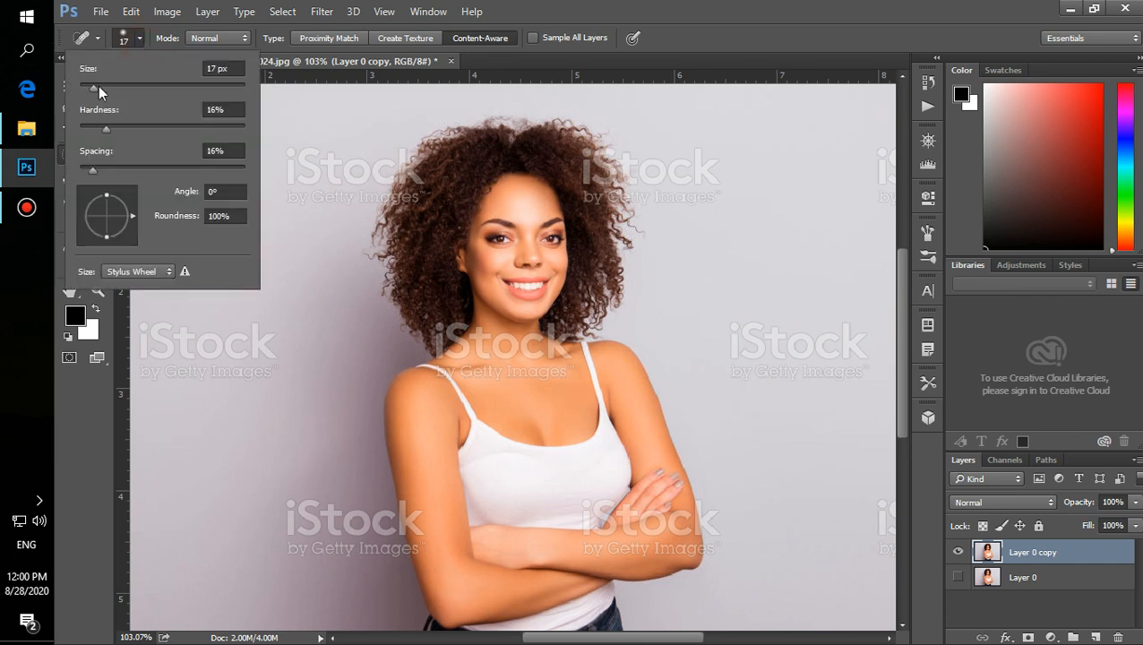
left_click_drag(97, 91, 124, 89)
left_click_drag(102, 130, 108, 128)
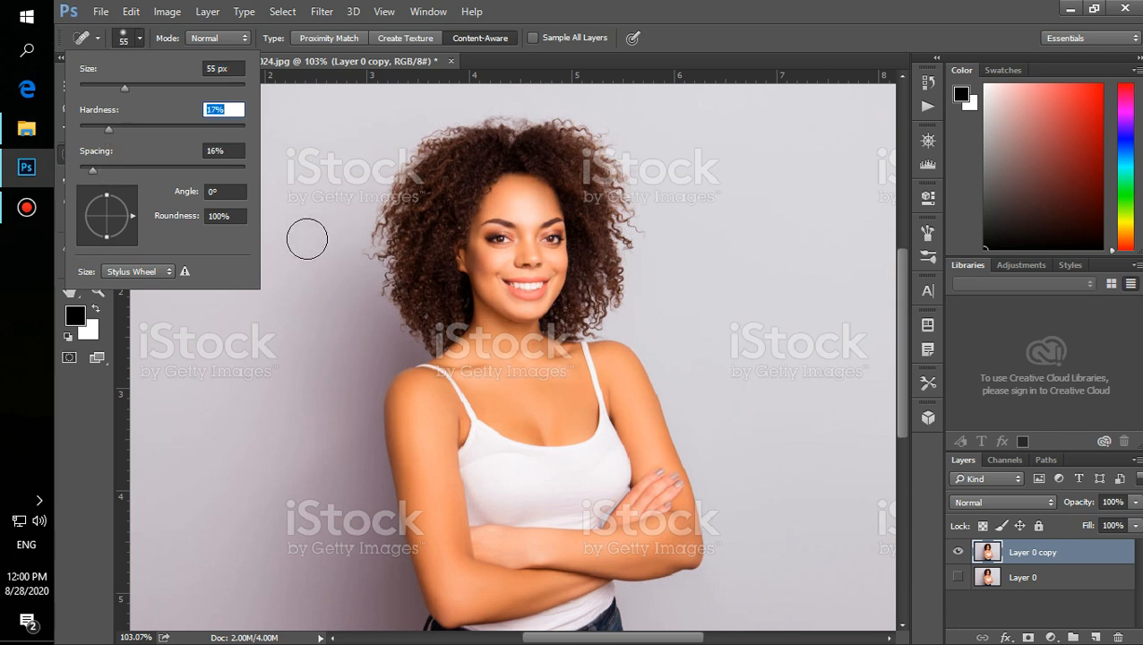
left_click(305, 237)
Heal the iStock watermarks on the open background left of the woman, at upper left, and along the right side of the photo.
mouse_move(278, 318)
left_mouse_down()
mouse_move(246, 366)
mouse_move(171, 370)
mouse_move(139, 325)
mouse_move(266, 341)
left_mouse_up()
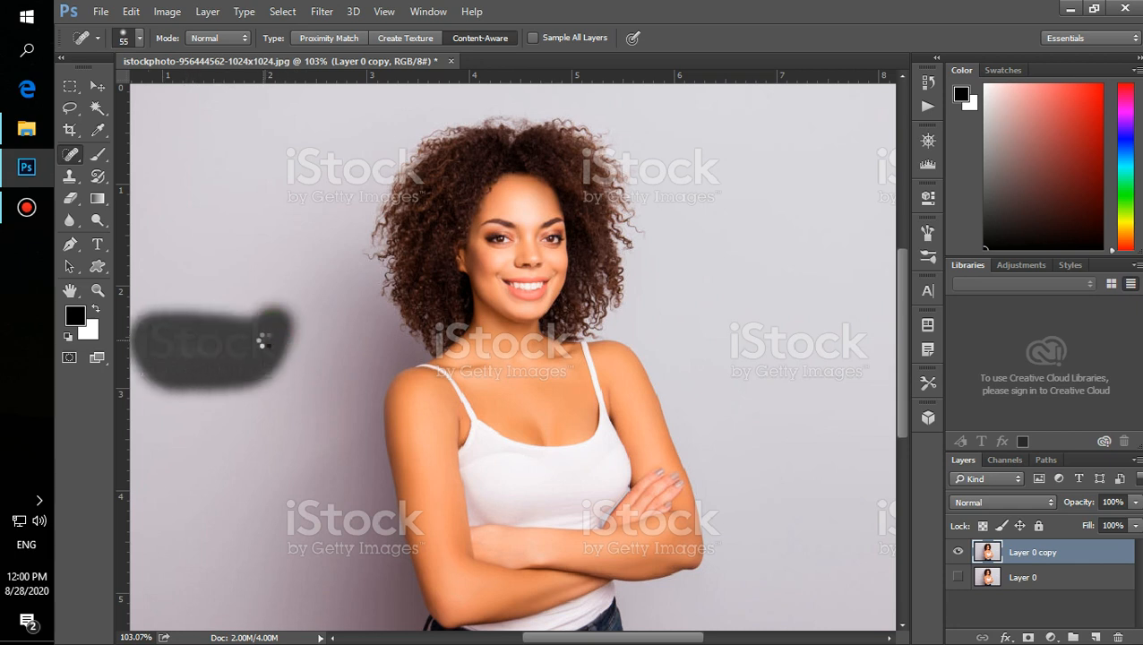
left_click(273, 375)
mouse_move(298, 185)
left_mouse_down()
mouse_move(301, 198)
mouse_move(352, 135)
mouse_move(314, 183)
mouse_move(289, 160)
left_mouse_up()
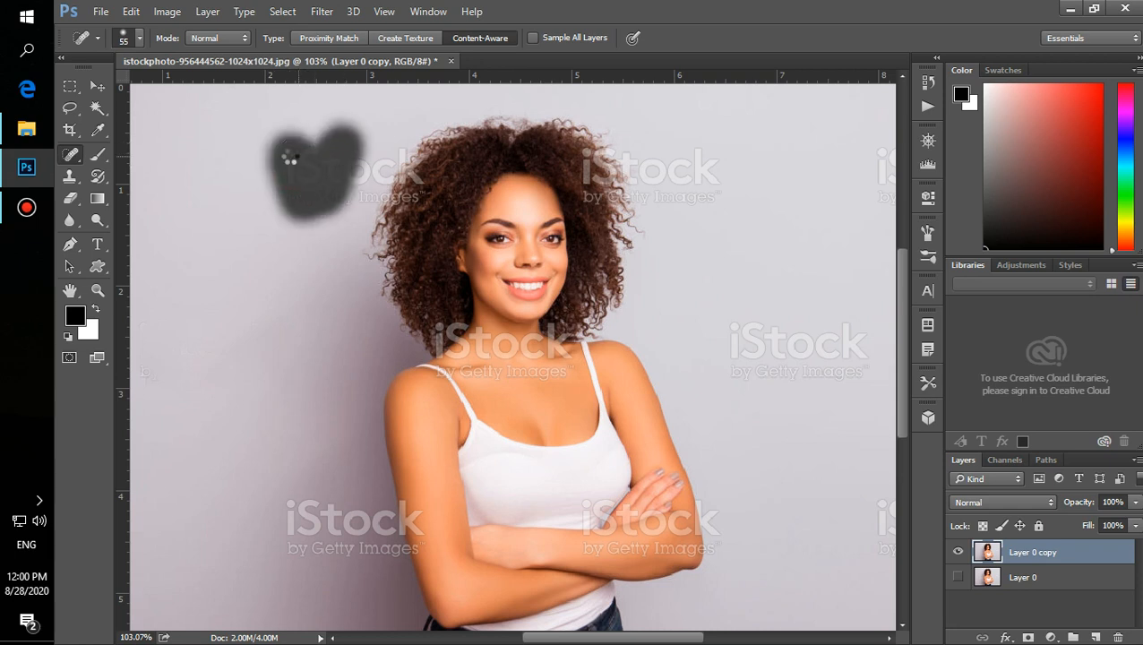
mouse_move(727, 315)
left_mouse_down()
mouse_move(729, 339)
mouse_move(862, 340)
mouse_move(791, 372)
mouse_move(722, 375)
left_mouse_up()
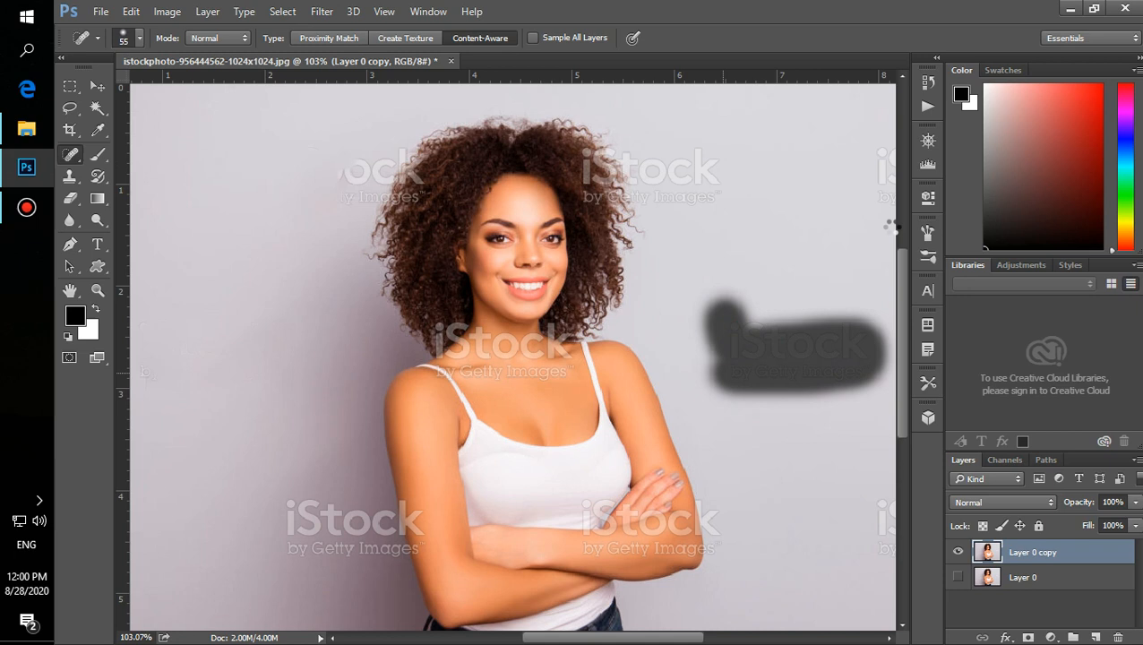
left_click_drag(891, 227, 882, 134)
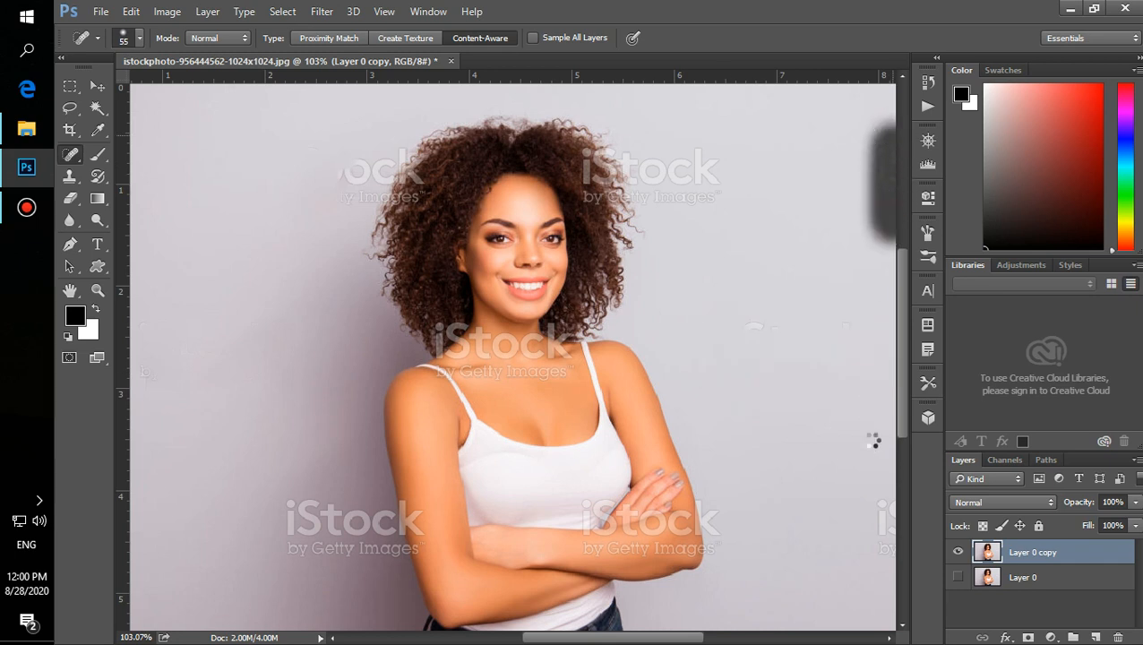
left_click_drag(882, 489, 881, 562)
Try to heal the lower-left iStock watermark up to the woman's arm, and undo the strokes.
mouse_move(276, 503)
left_mouse_down()
mouse_move(291, 499)
mouse_move(327, 550)
mouse_move(376, 555)
mouse_move(370, 528)
mouse_move(300, 493)
mouse_move(345, 538)
mouse_move(287, 564)
mouse_move(322, 554)
left_mouse_up()
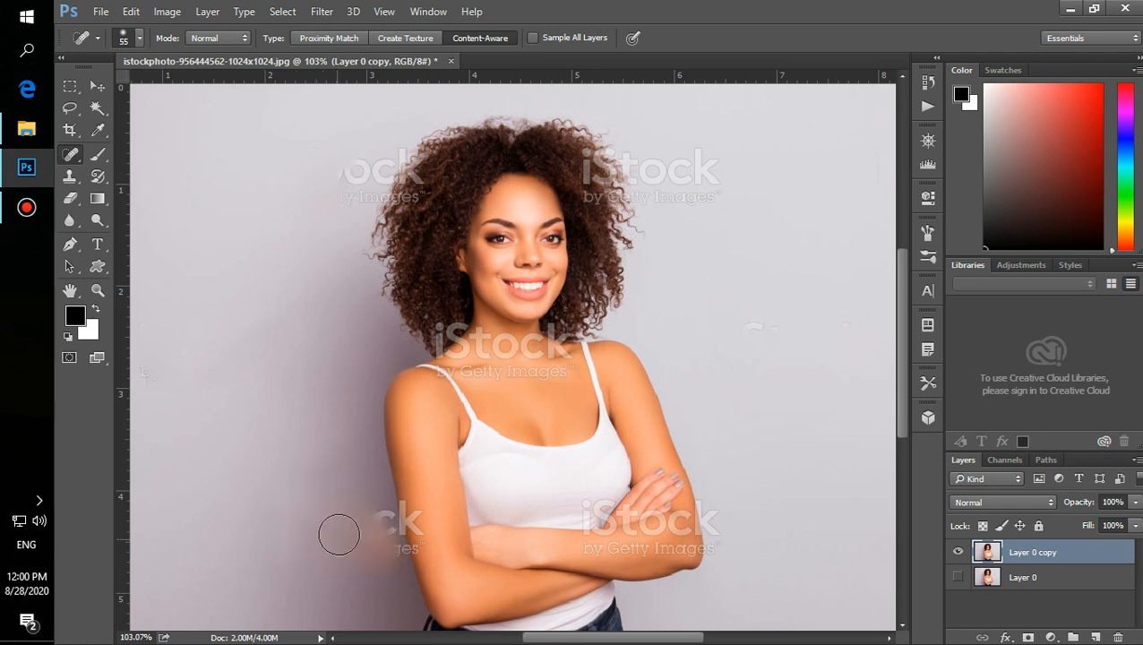
left_click_drag(374, 495, 356, 560)
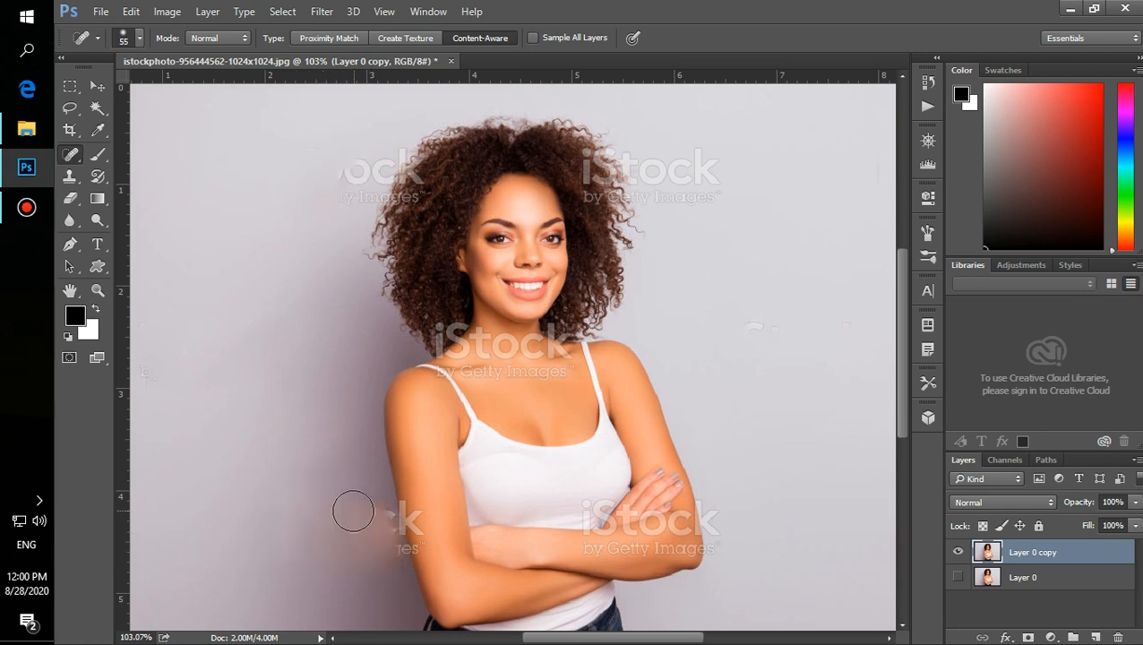
left_click_drag(349, 508, 318, 559)
key("ctrl+z")
Heal only the outer ends of the lower-left, upper-left and upper-right watermarks, keeping clear of the woman's arm and hair.
mouse_move(301, 500)
left_mouse_down()
mouse_move(286, 538)
mouse_move(323, 503)
mouse_move(328, 536)
left_mouse_up()
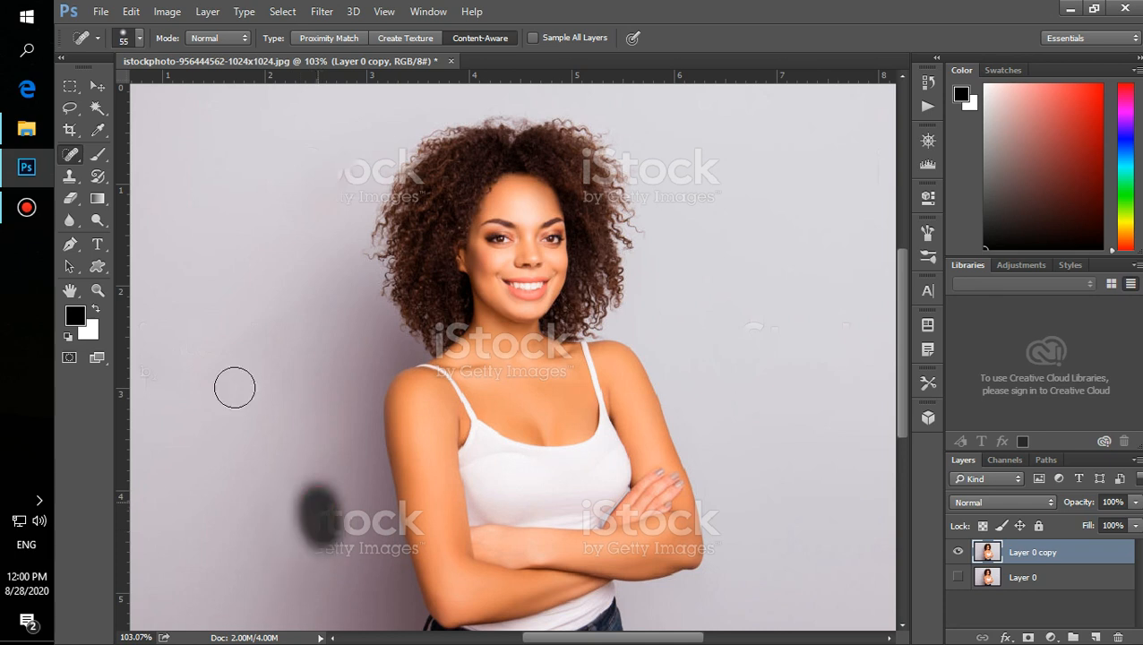
mouse_move(317, 178)
left_mouse_down()
mouse_move(327, 210)
mouse_move(371, 176)
left_mouse_up()
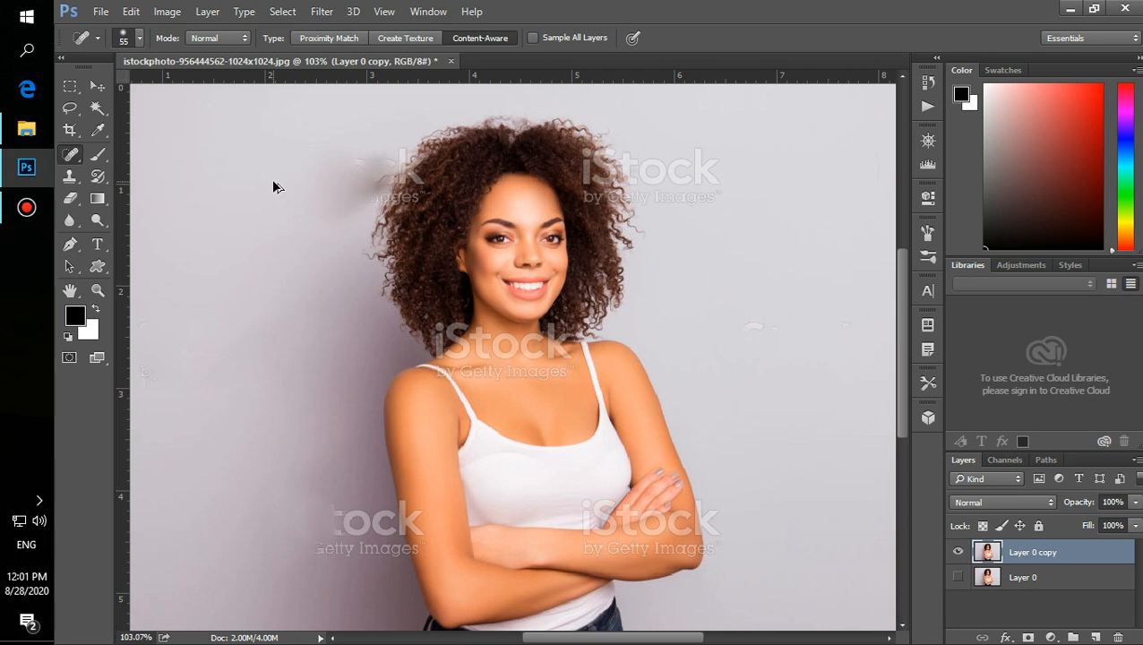
left_click_drag(332, 165, 336, 229)
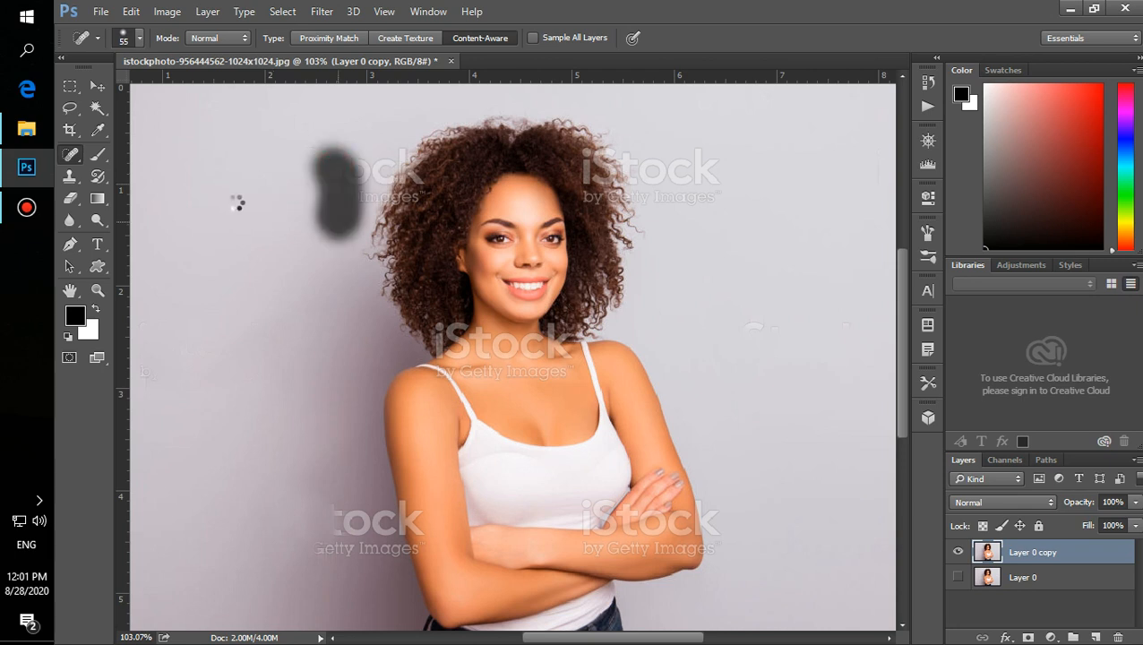
left_click_drag(720, 204, 721, 184)
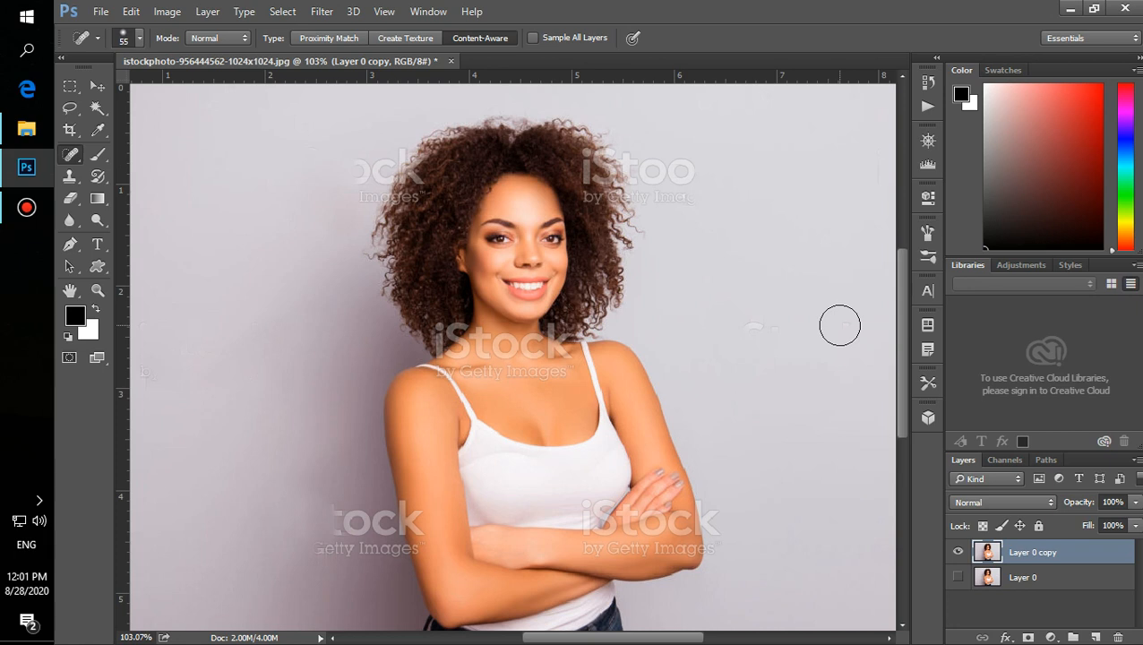
Outline the letter "t" of the lower-left watermark with a Lasso selection.
left_click(69, 109)
right_click(69, 108)
left_click(116, 107)
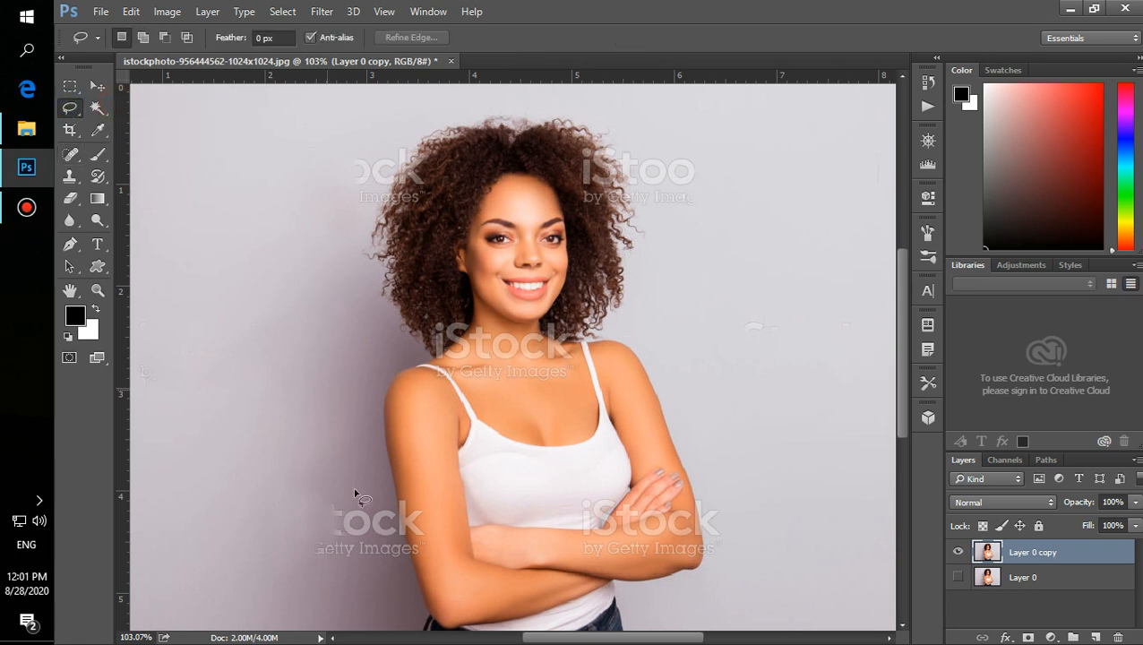
scroll(385, 559, "up", 5)
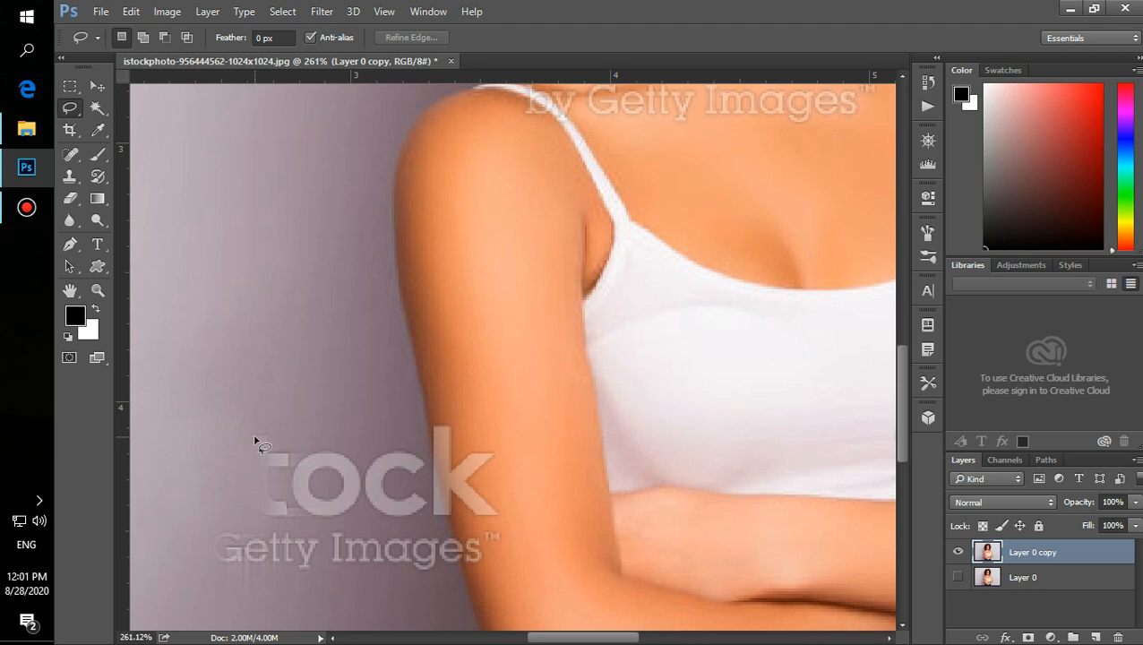
mouse_move(249, 439)
left_mouse_down()
mouse_move(289, 454)
mouse_move(290, 466)
mouse_move(270, 467)
mouse_move(270, 497)
mouse_move(287, 497)
mouse_move(290, 516)
mouse_move(259, 517)
left_mouse_up()
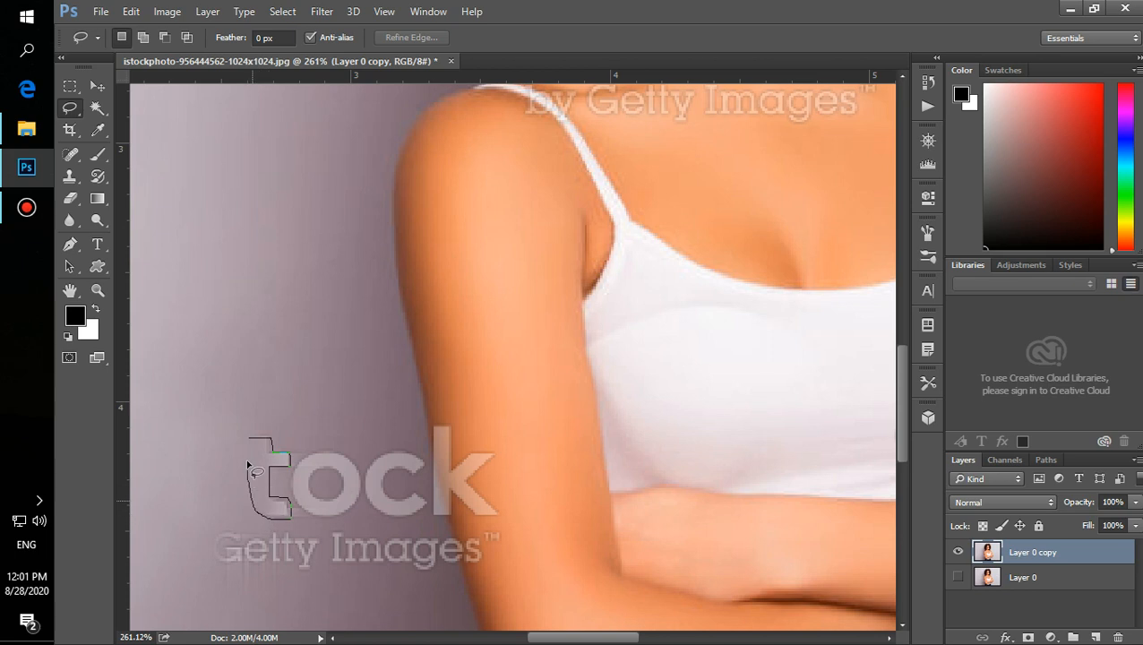
left_click_drag(277, 470, 272, 474)
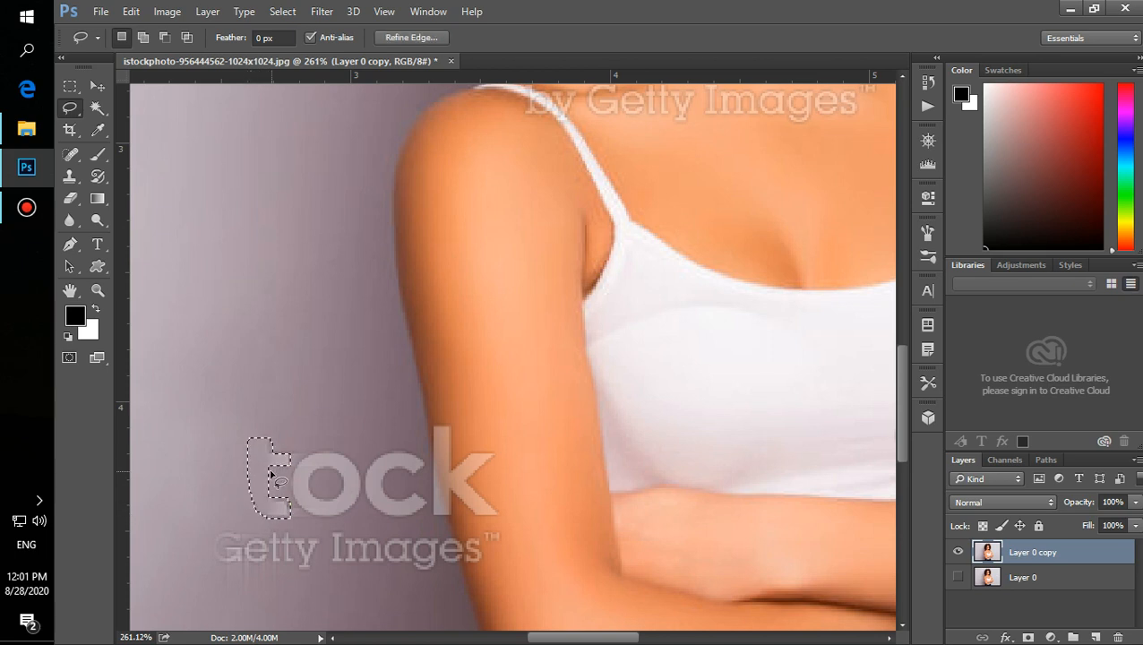
Fill the selected letter with Content-Aware in Normal mode at 100% opacity, and deselect.
right_click(255, 451)
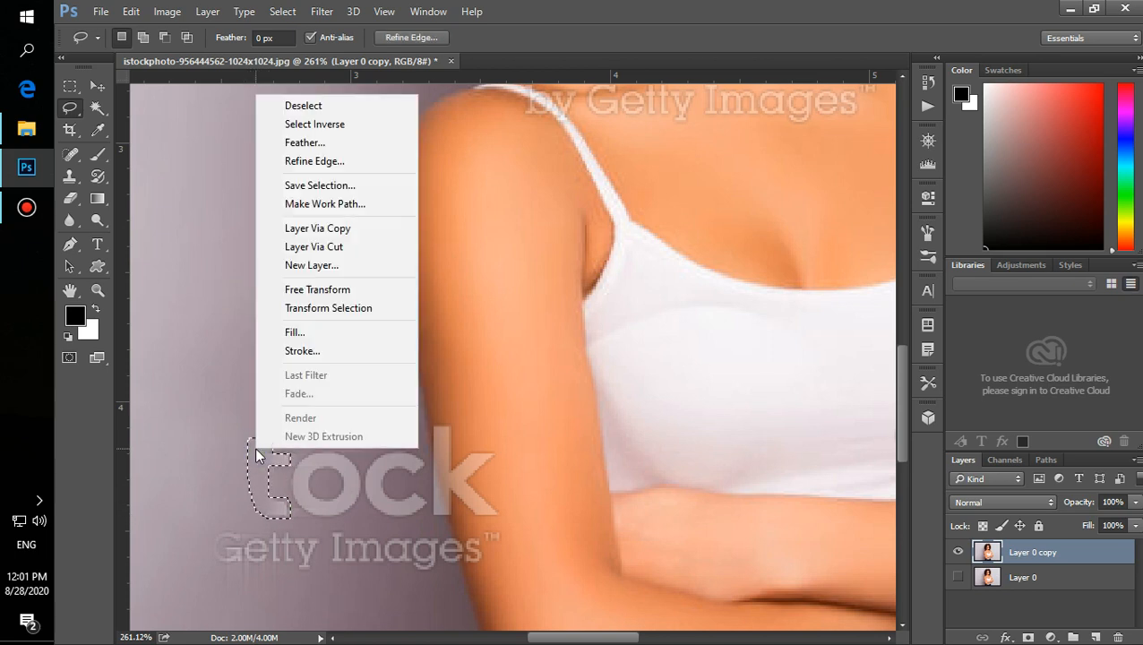
left_click(304, 333)
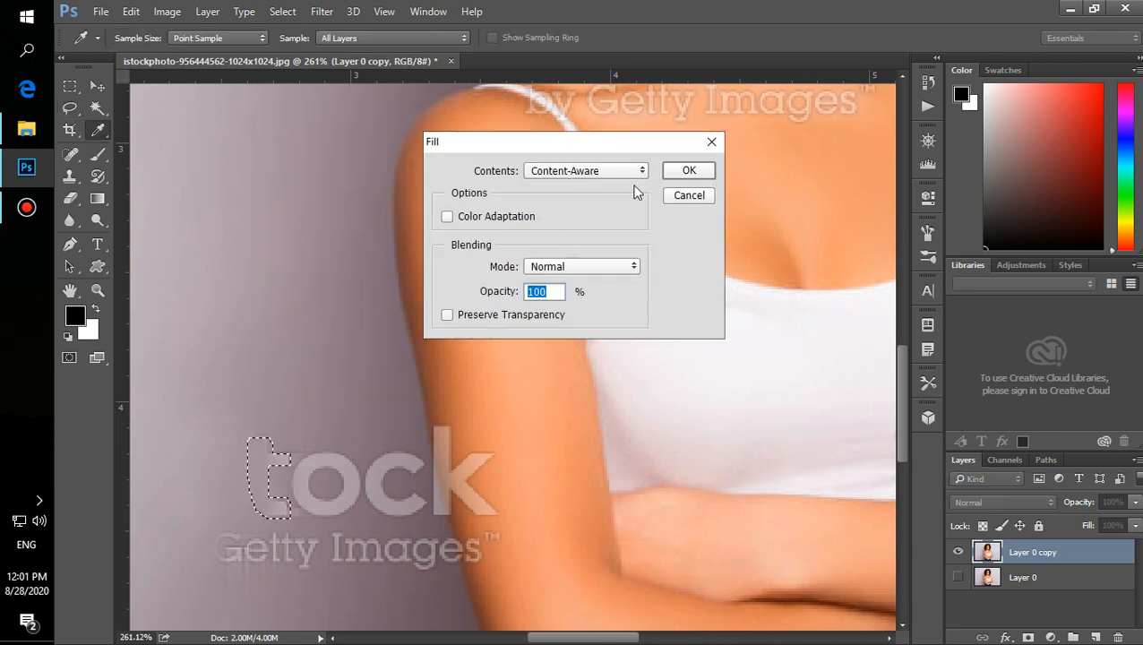
left_click(687, 170)
key("l")
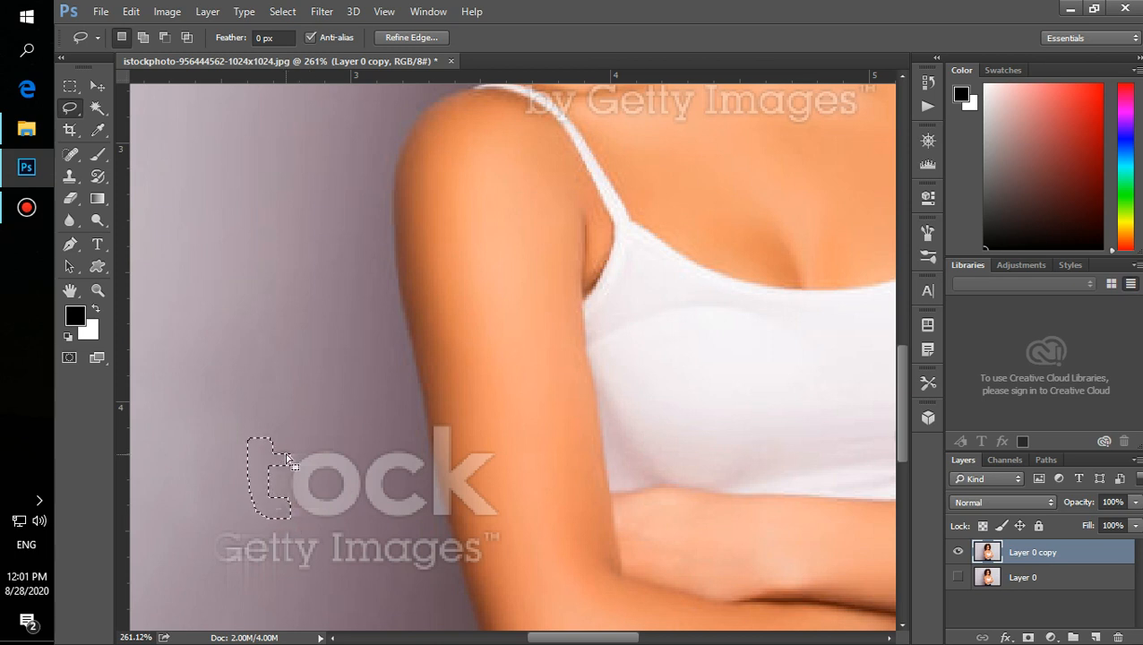
key("ctrl+d")
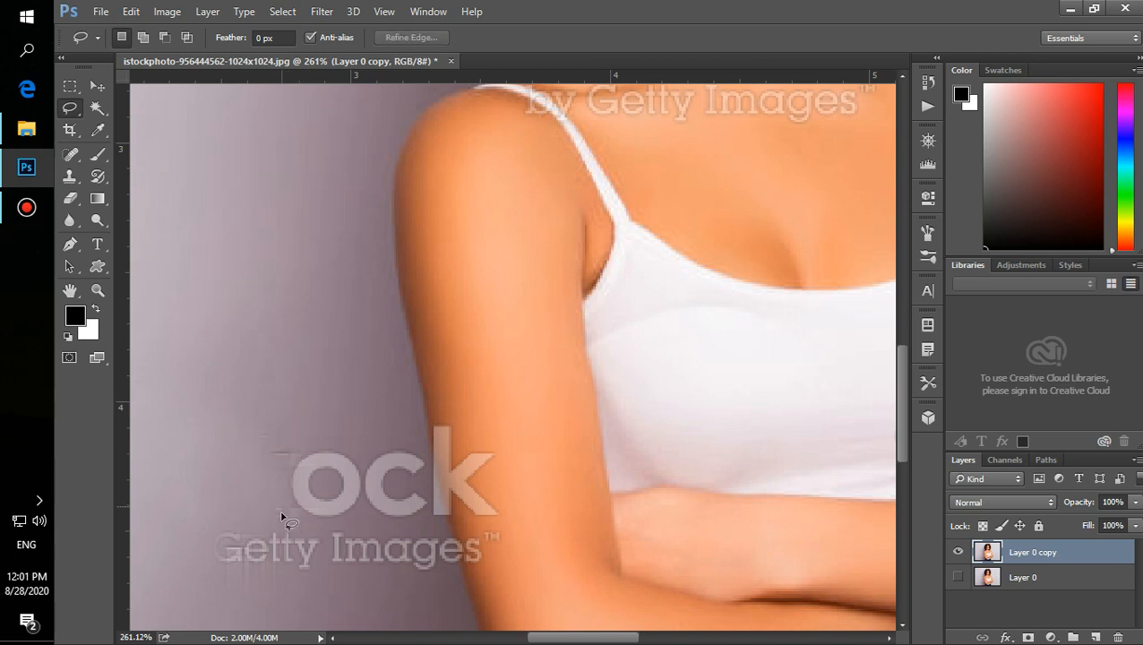
Outline the word "Getty" of the lower-left watermark with the Lasso, fill it with Content-Aware, and deselect.
mouse_move(242, 529)
left_mouse_down()
mouse_move(206, 555)
mouse_move(235, 573)
mouse_move(288, 575)
mouse_move(321, 546)
mouse_move(242, 537)
left_mouse_up()
right_click(238, 551)
left_click(295, 421)
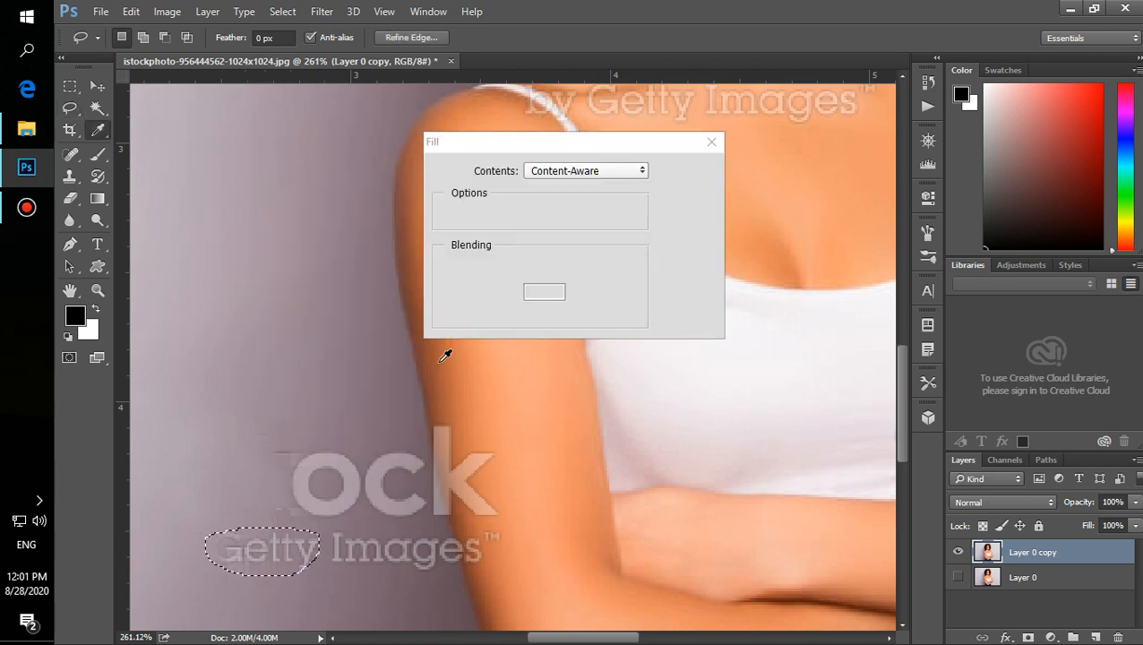
left_click(680, 170)
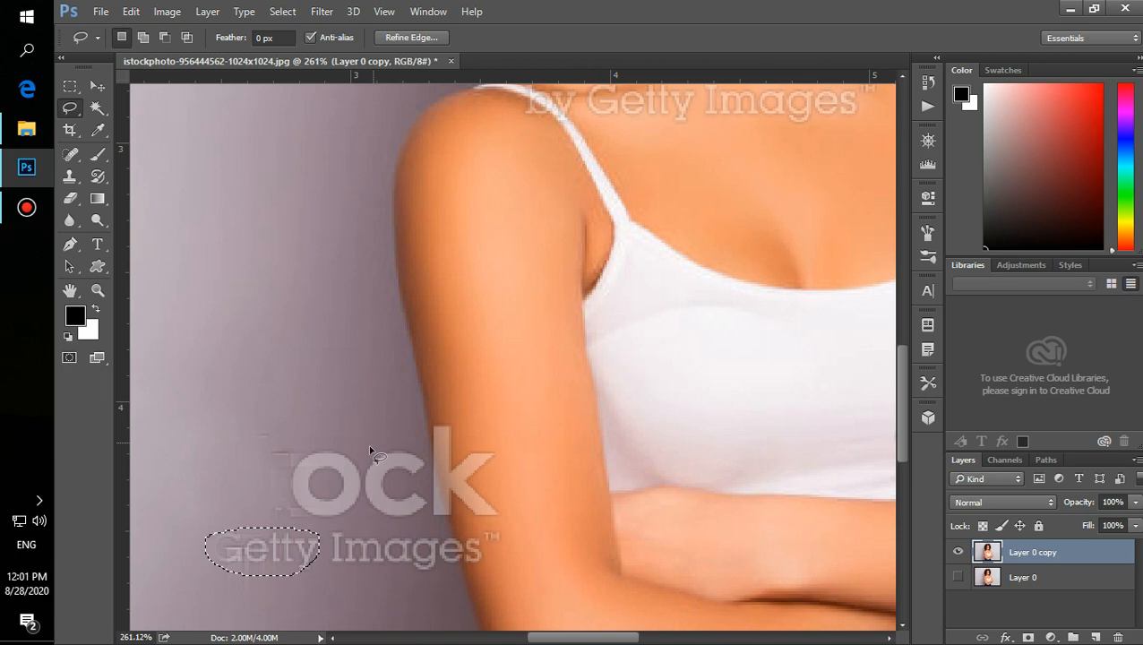
left_click(334, 454)
Outline the letter "o" of the lower-left watermark with the Lasso and fill it with Content-Aware.
mouse_move(329, 454)
left_mouse_down()
mouse_move(295, 468)
mouse_move(300, 495)
mouse_move(327, 517)
mouse_move(358, 507)
mouse_move(362, 472)
mouse_move(334, 455)
mouse_move(310, 471)
mouse_move(329, 472)
left_mouse_up()
right_click(330, 475)
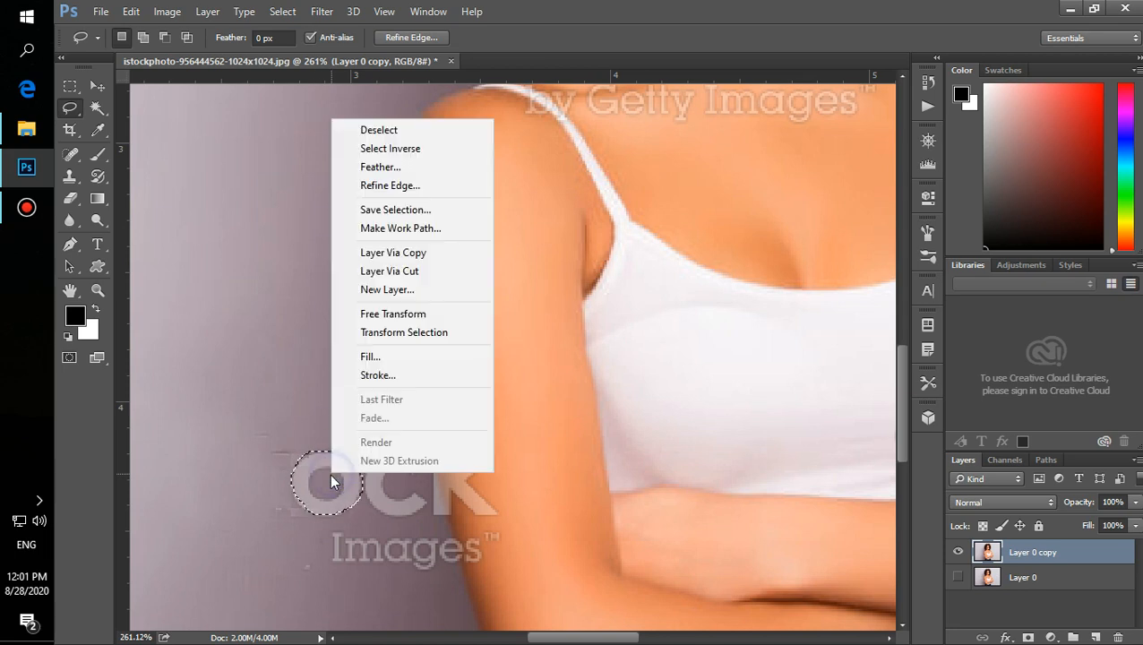
left_click(370, 357)
left_click(686, 171)
key("l")
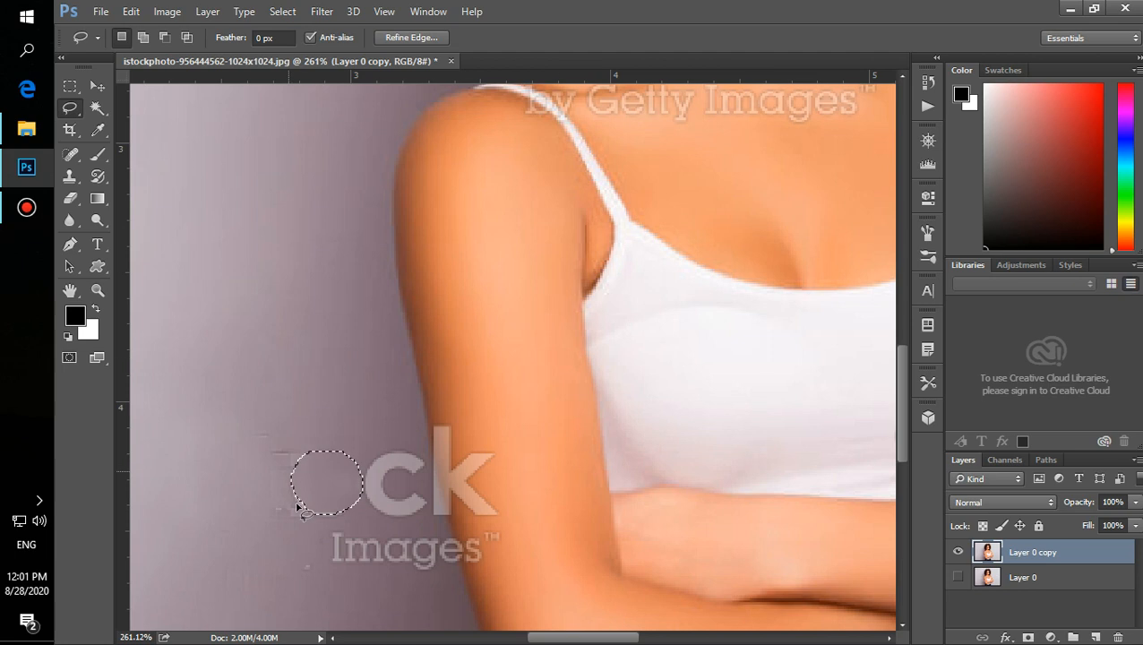
Try to remove the letter "c" of the lower-left watermark with a Lasso selection and Content-Aware fill, and deselect.
left_click(417, 472)
mouse_move(421, 463)
left_mouse_down()
mouse_move(374, 461)
mouse_move(368, 480)
mouse_move(396, 513)
mouse_move(420, 515)
mouse_move(416, 497)
mouse_move(389, 505)
mouse_move(382, 487)
mouse_move(417, 475)
left_mouse_up()
right_click(394, 472)
left_click(409, 352)
left_click(681, 169)
key("ctrl+d")
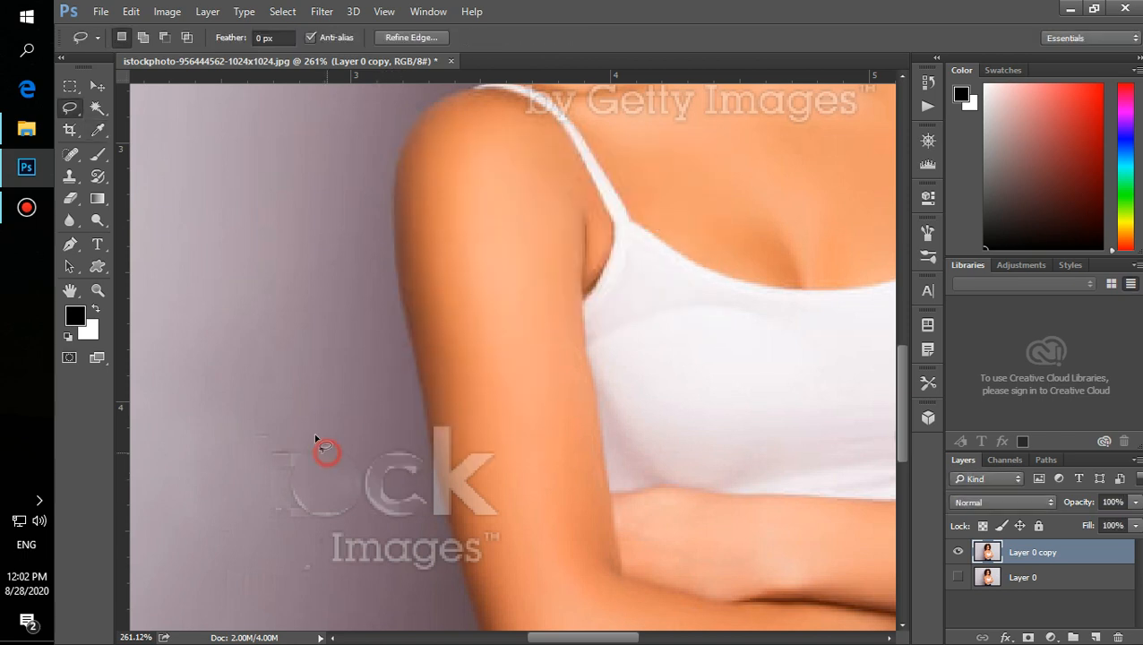
Try to heal the remaining outlines of the letters "o" and "c" with the 55 px Spot Healing Brush.
left_click(73, 155)
right_click(79, 162)
left_click(134, 153)
left_click_drag(372, 475, 379, 518)
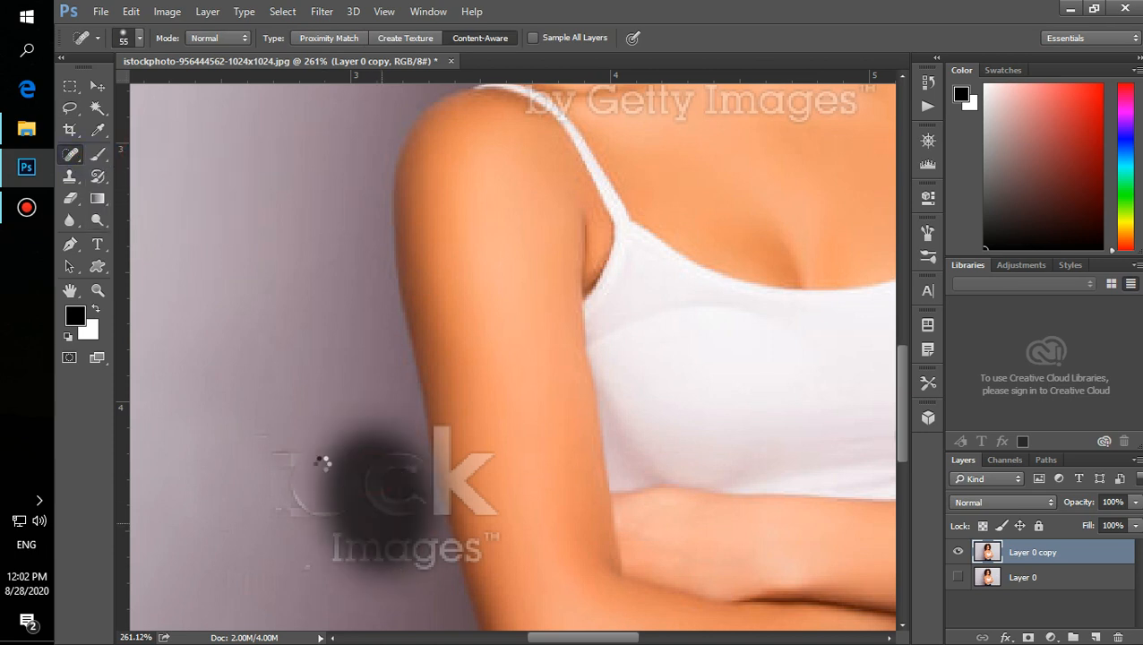
mouse_move(286, 464)
left_mouse_down()
mouse_move(295, 506)
mouse_move(282, 454)
mouse_move(320, 482)
left_mouse_up()
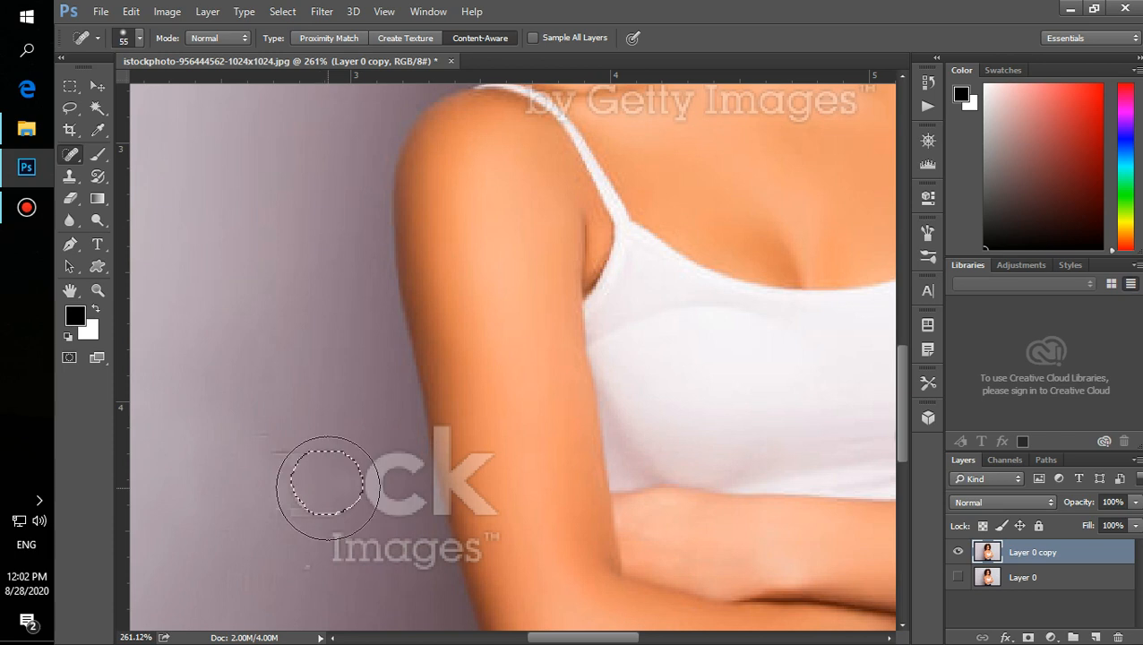
Outline the dot of the "i" in the central iStock watermark with the Lasso and fill it with Content-Aware.
scroll(320, 488, "down", 2)
scroll(330, 486, "down", 2)
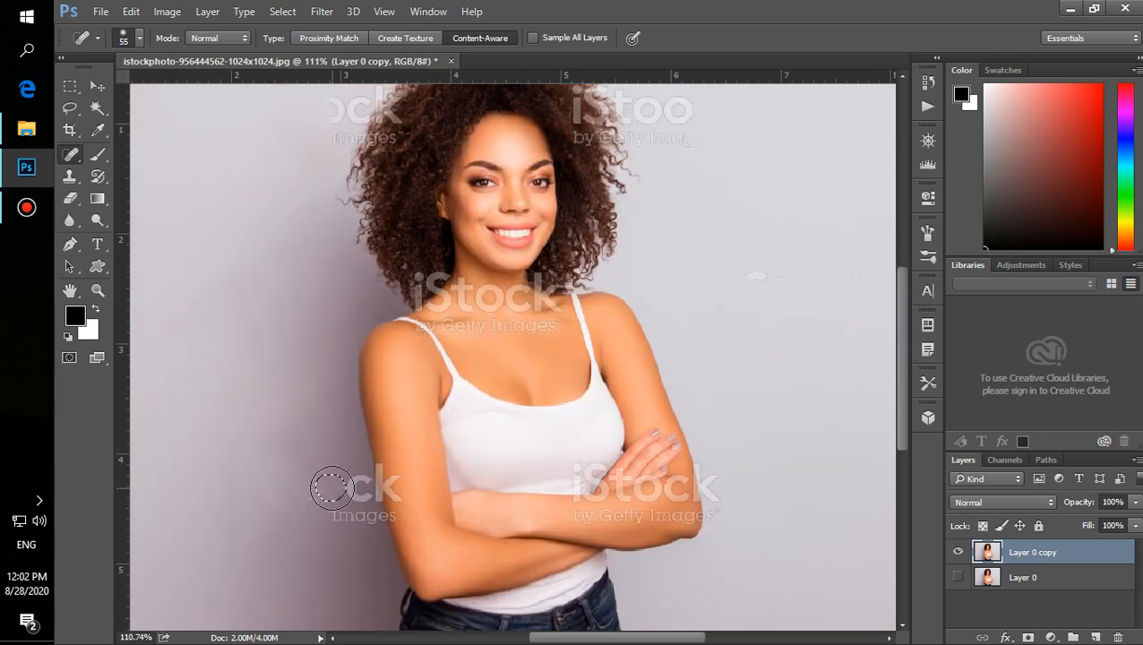
scroll(452, 354, "up", 3)
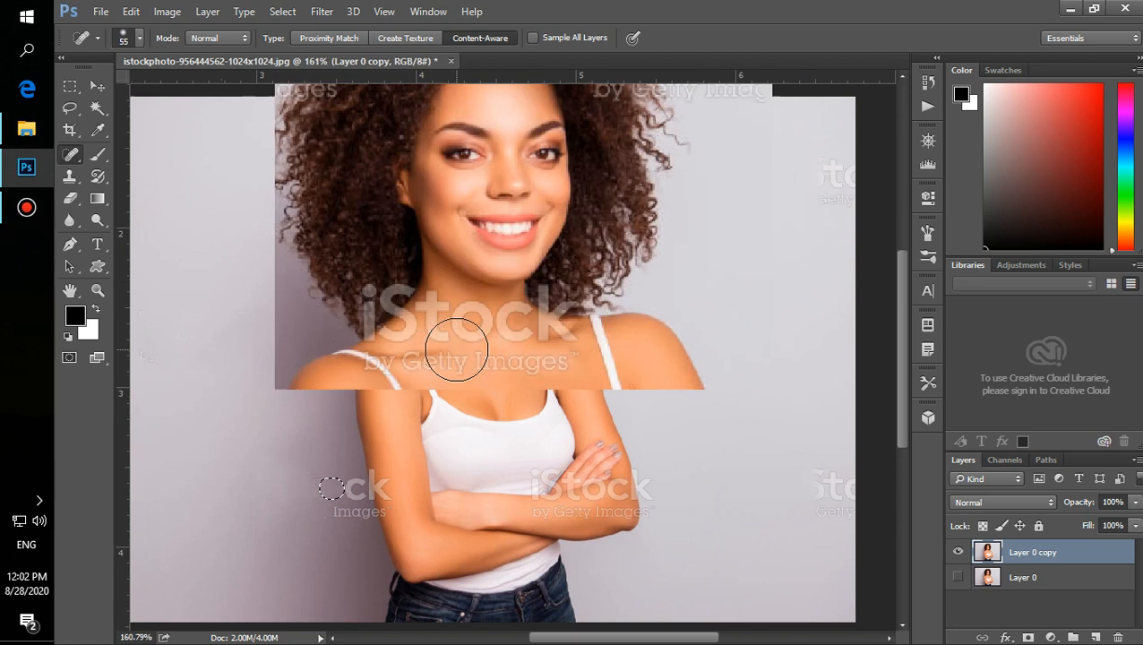
scroll(458, 349, "up", 1)
scroll(304, 305, "up", 2)
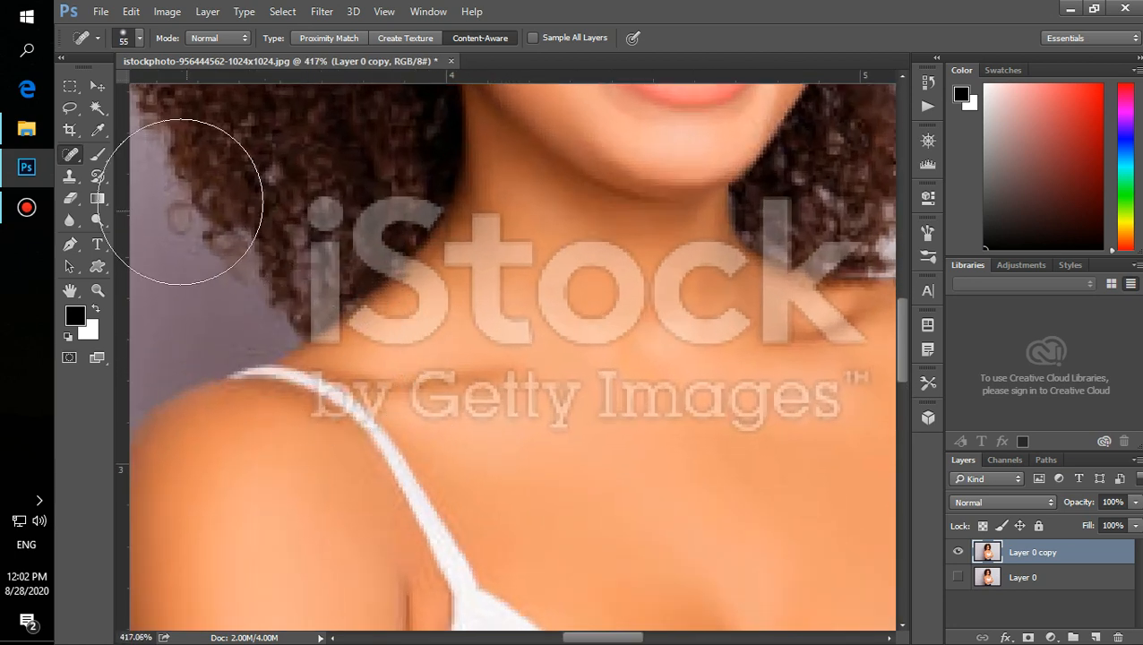
left_click_drag(69, 107, 112, 102)
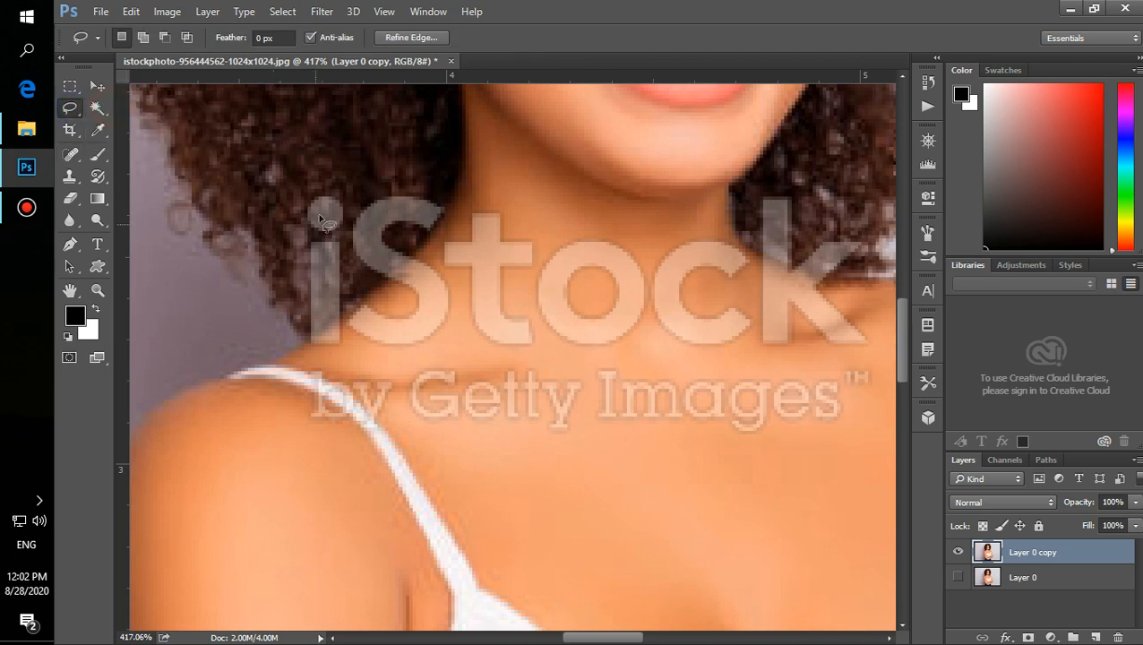
mouse_move(330, 201)
left_mouse_down()
mouse_move(314, 211)
mouse_move(315, 228)
mouse_move(346, 216)
mouse_move(335, 202)
left_mouse_up()
right_click(326, 214)
left_click(368, 455)
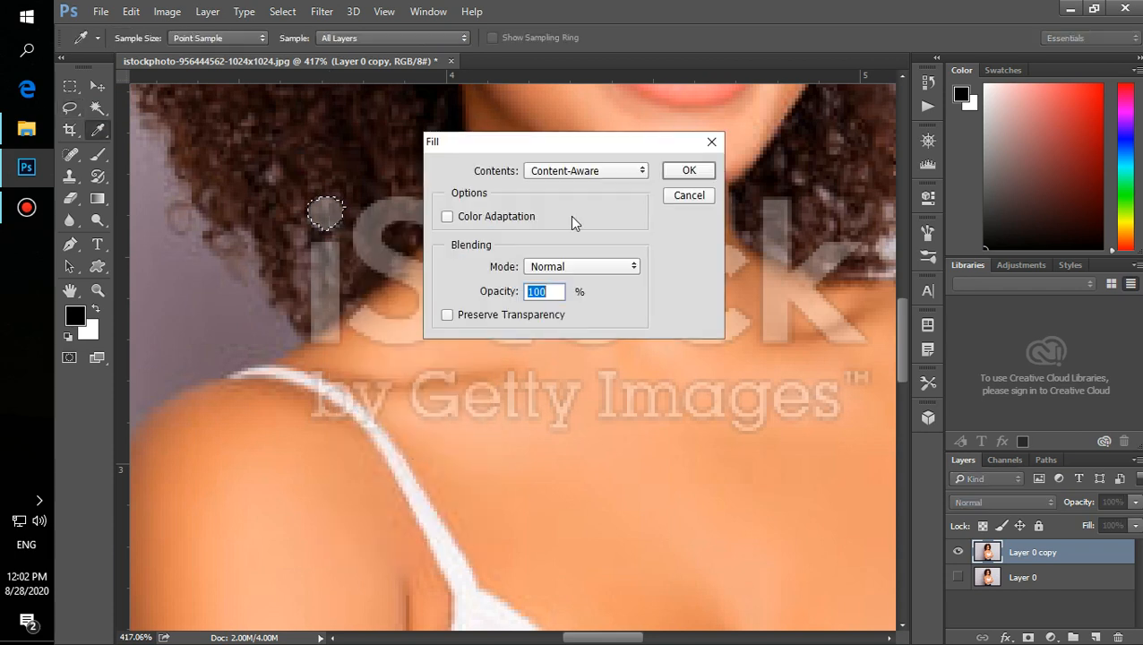
left_click(672, 172)
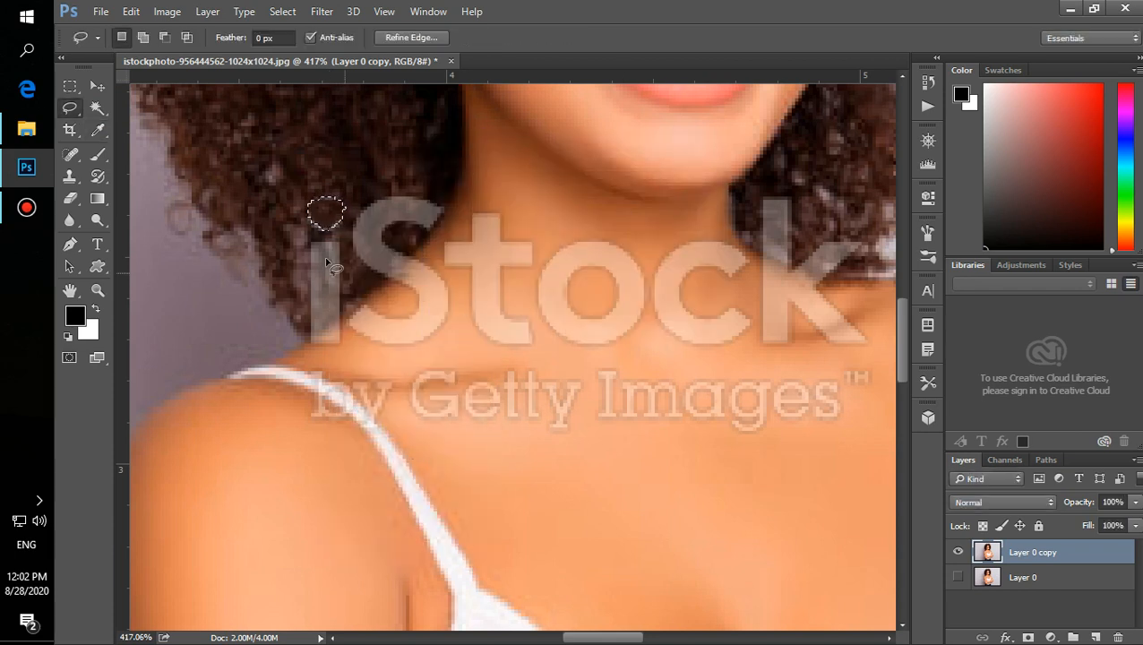
Outline the stem of the central watermark's "i" over the hair, fill it with Content-Aware in Normal mode at 100% opacity, and deselect.
mouse_move(341, 246)
left_mouse_down()
mouse_move(341, 337)
mouse_move(331, 344)
mouse_move(309, 344)
mouse_move(313, 242)
left_mouse_up()
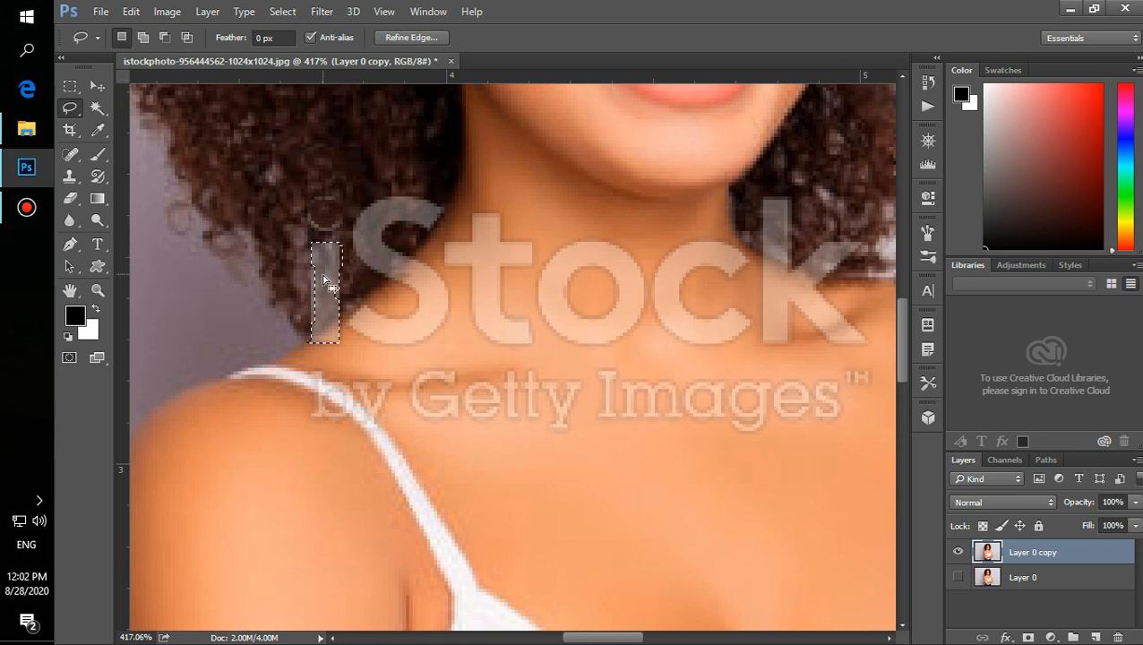
right_click(322, 274)
left_click(364, 514)
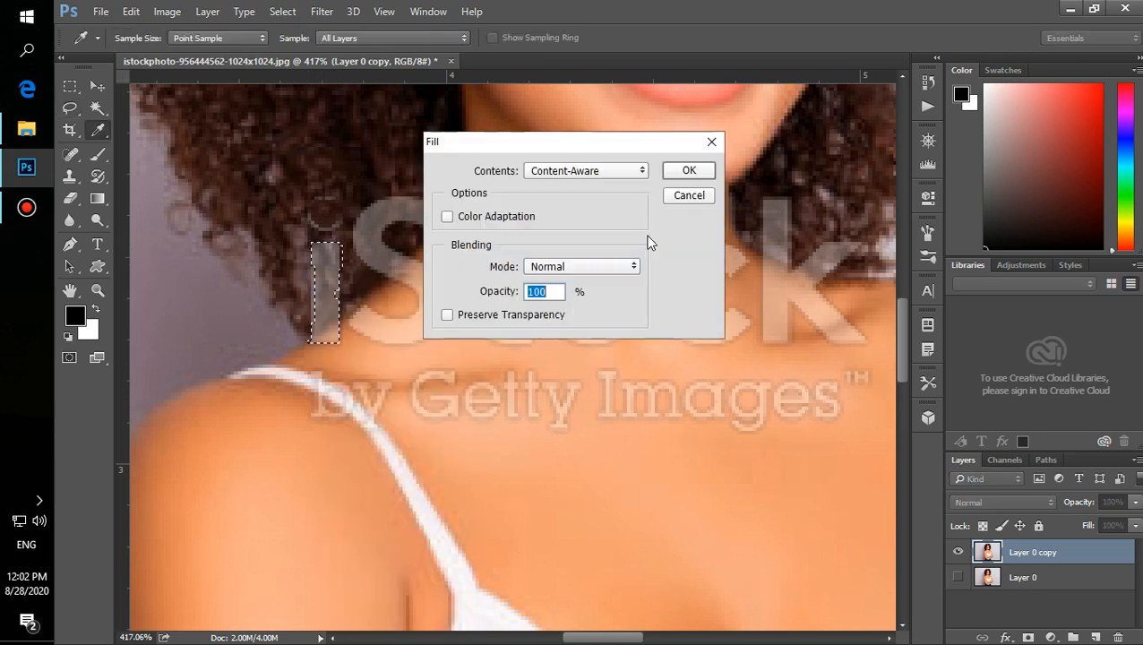
left_click(686, 170)
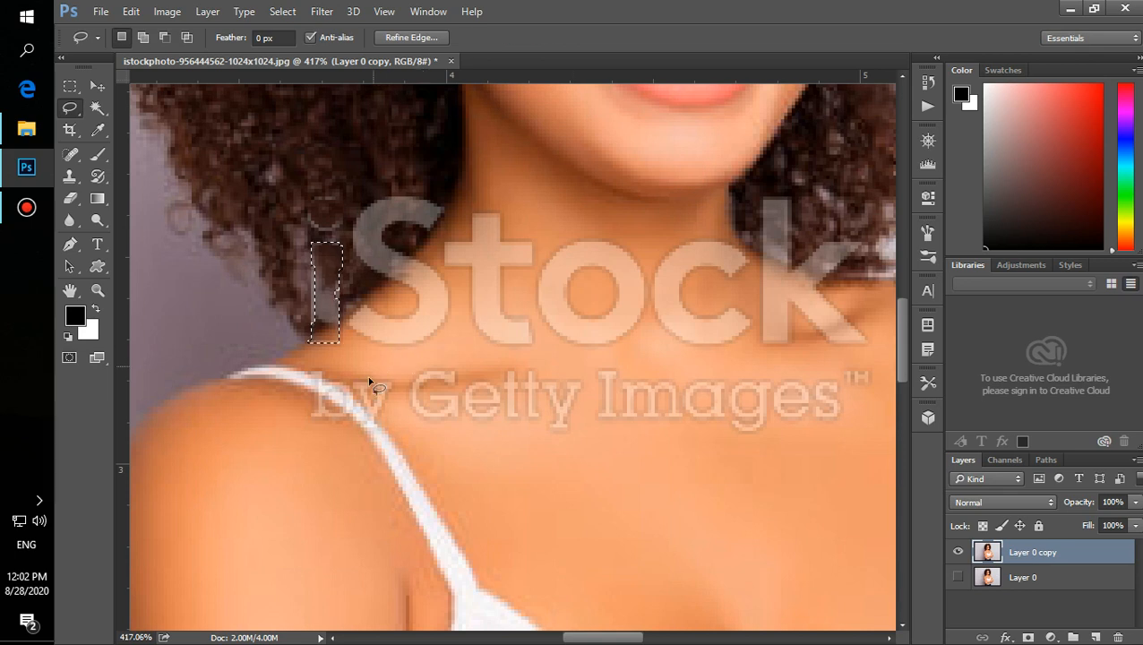
scroll(327, 415, "up", 3)
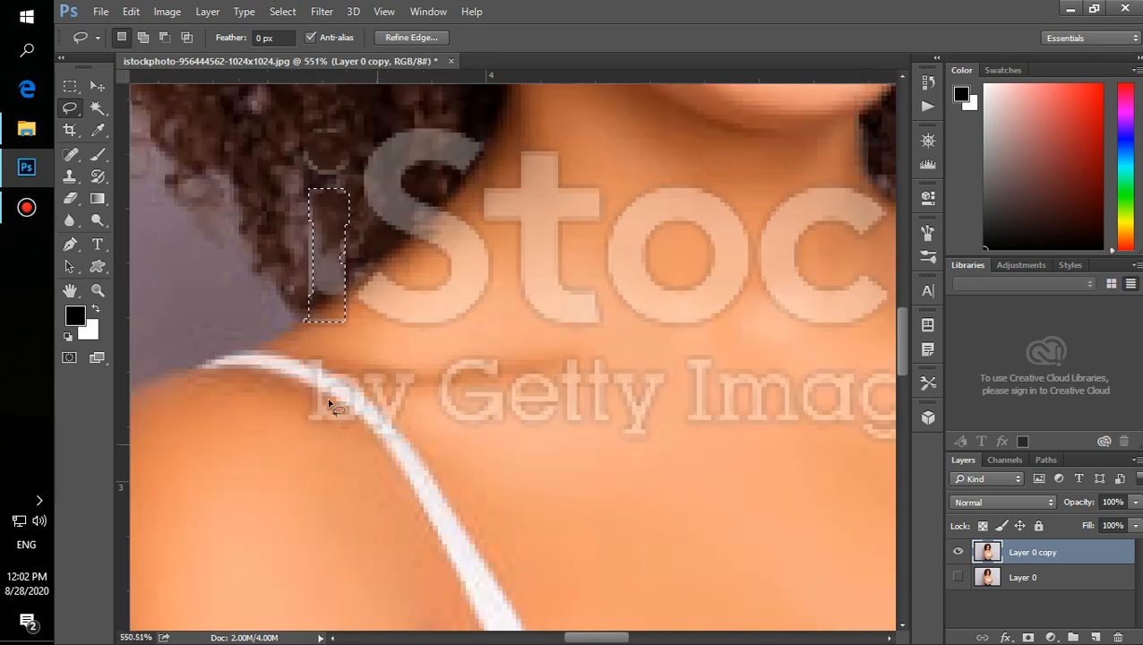
key("ctrl+d")
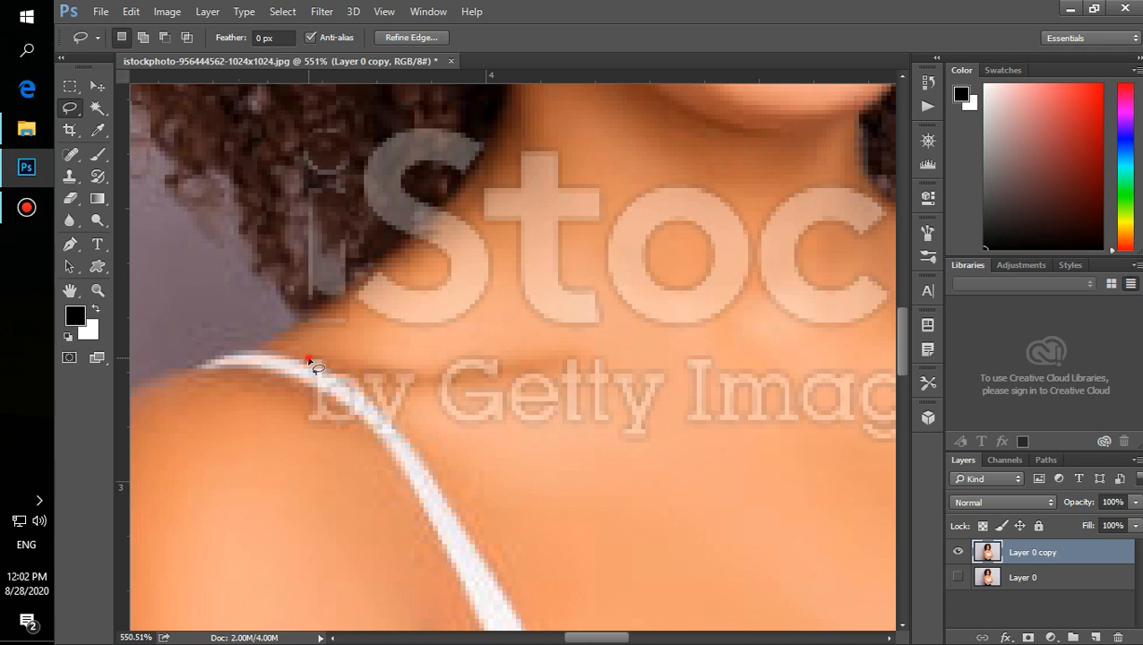
Outline the letter "b" of "by" over the top strap with the Lasso and fill it with Content-Aware.
mouse_move(354, 381)
left_mouse_down()
mouse_move(370, 400)
mouse_move(358, 423)
mouse_move(308, 421)
mouse_move(306, 371)
left_mouse_up()
left_click_drag(332, 410, 327, 390)
right_click(327, 390)
left_click(363, 414)
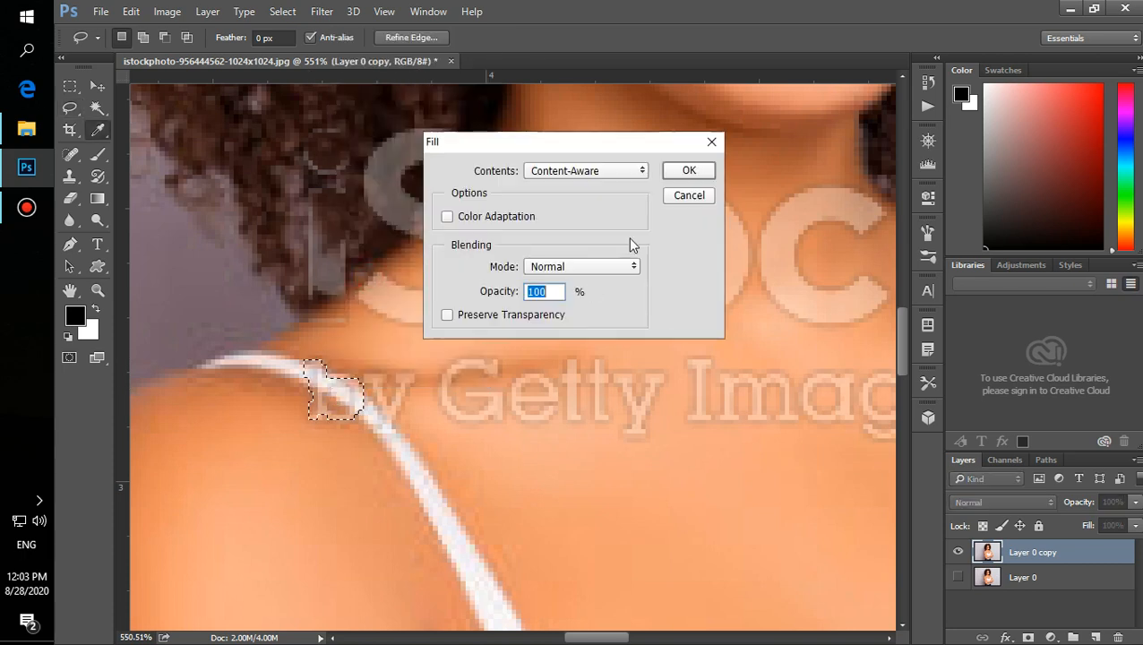
left_click(689, 171)
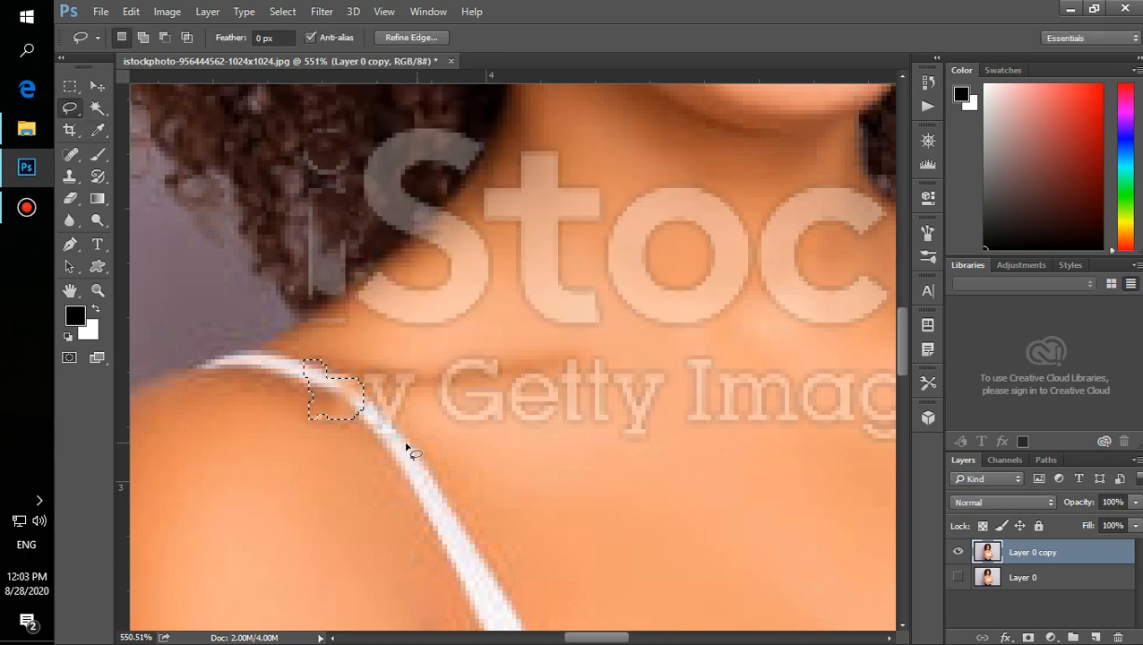
Outline the letter "y" of "by" beside the strap, fill it with Content-Aware, and deselect.
mouse_move(362, 373)
left_mouse_down()
mouse_move(375, 430)
mouse_move(400, 442)
mouse_move(409, 394)
mouse_move(389, 399)
mouse_move(375, 374)
mouse_move(374, 385)
left_mouse_up()
right_click(374, 385)
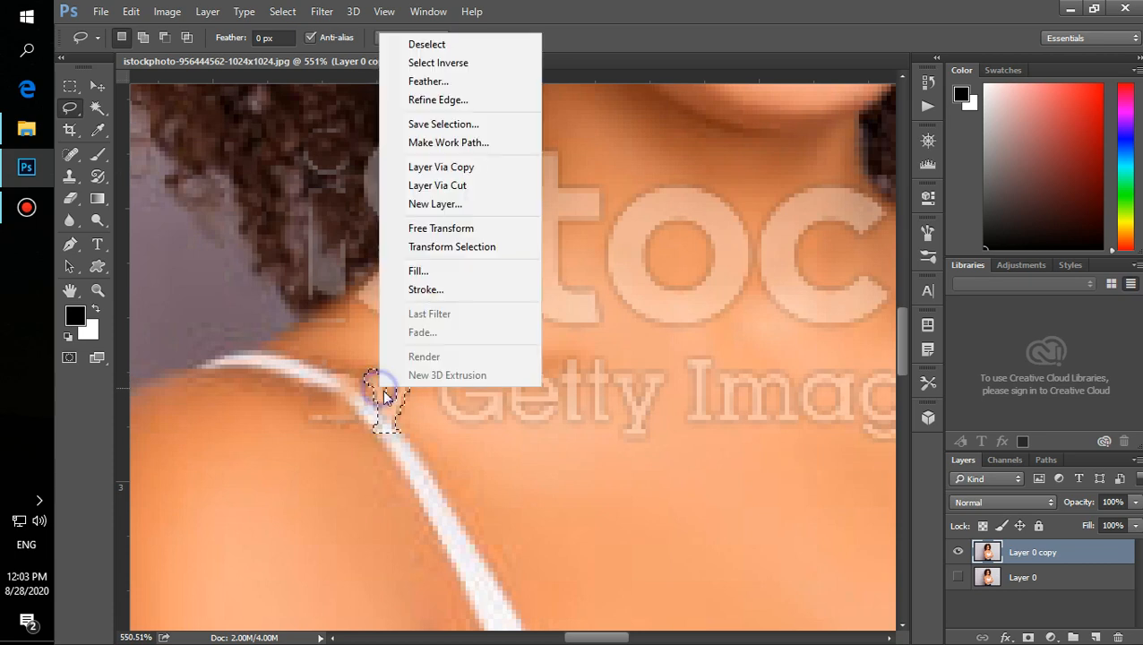
left_click(418, 268)
left_click(687, 170)
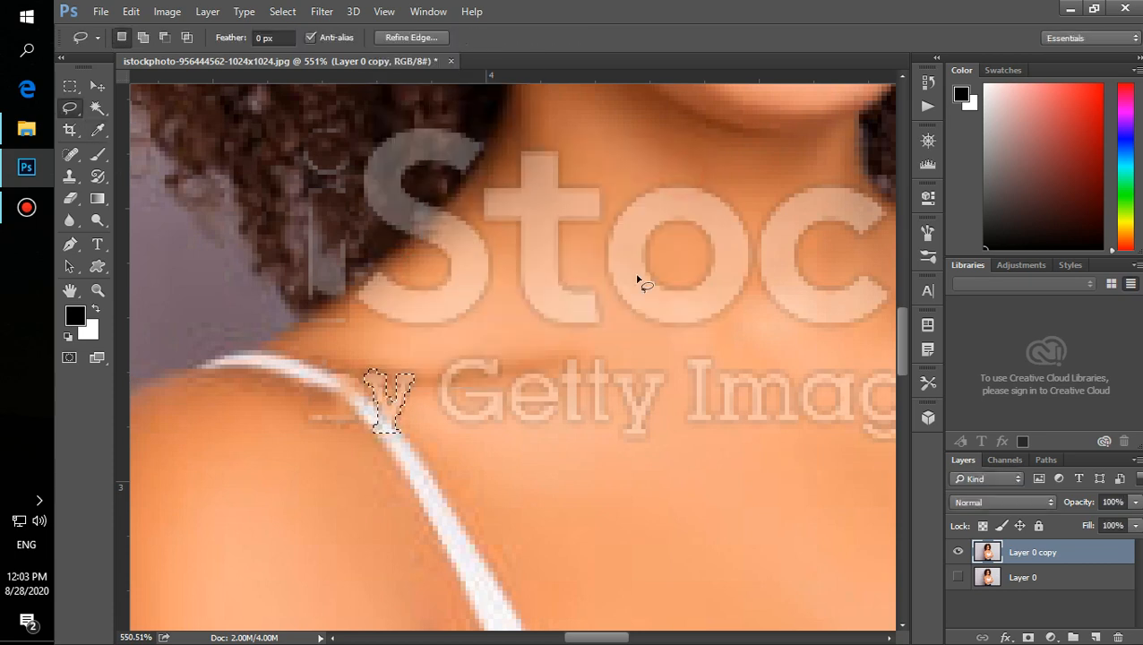
key("ctrl+d")
Heal the leftover traces of "by" below the strap with the Spot Healing Brush at 11 px.
scroll(467, 432, "down", 3)
scroll(466, 433, "down", 2)
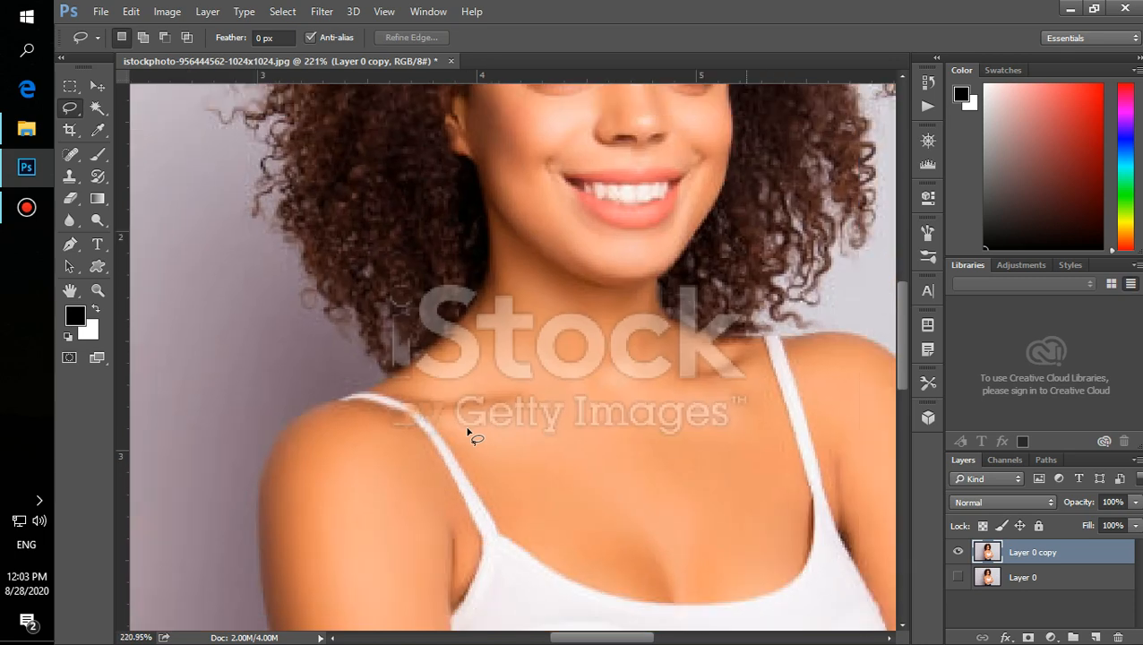
left_click(71, 154)
left_click(122, 156)
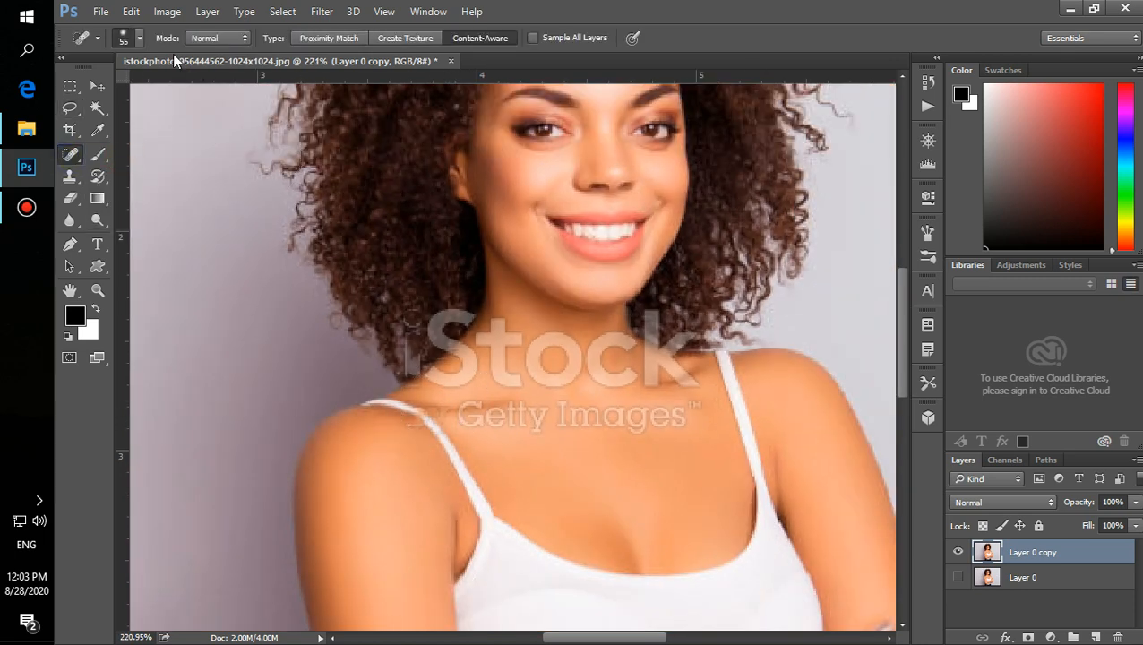
left_click(140, 37)
left_click_drag(124, 88, 93, 90)
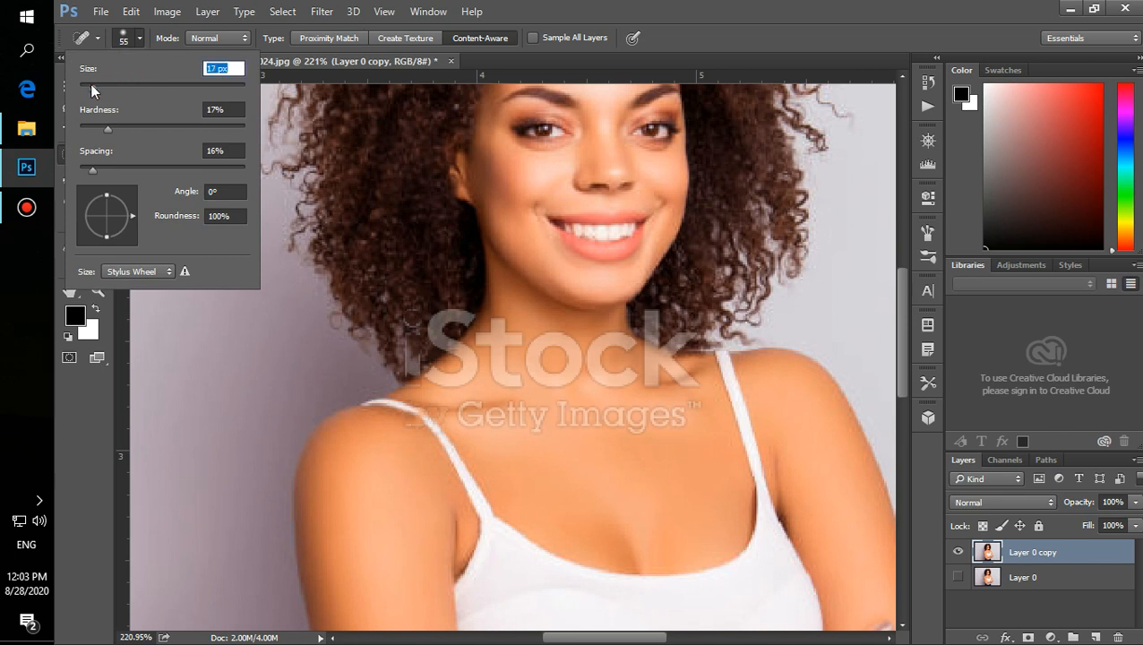
left_click(434, 405)
left_click(408, 429)
left_click(414, 430)
left_click(419, 430)
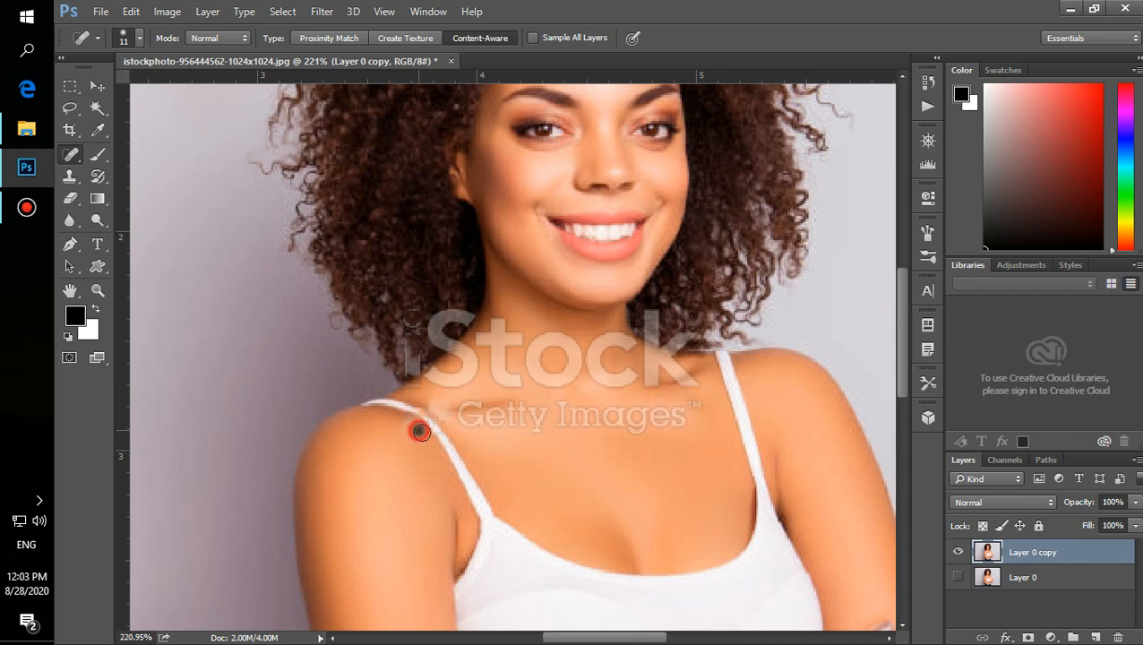
Heal the remaining watermark traces on the skin just above the strap with the 11 px Spot Healing Brush.
scroll(451, 439, "up", 3)
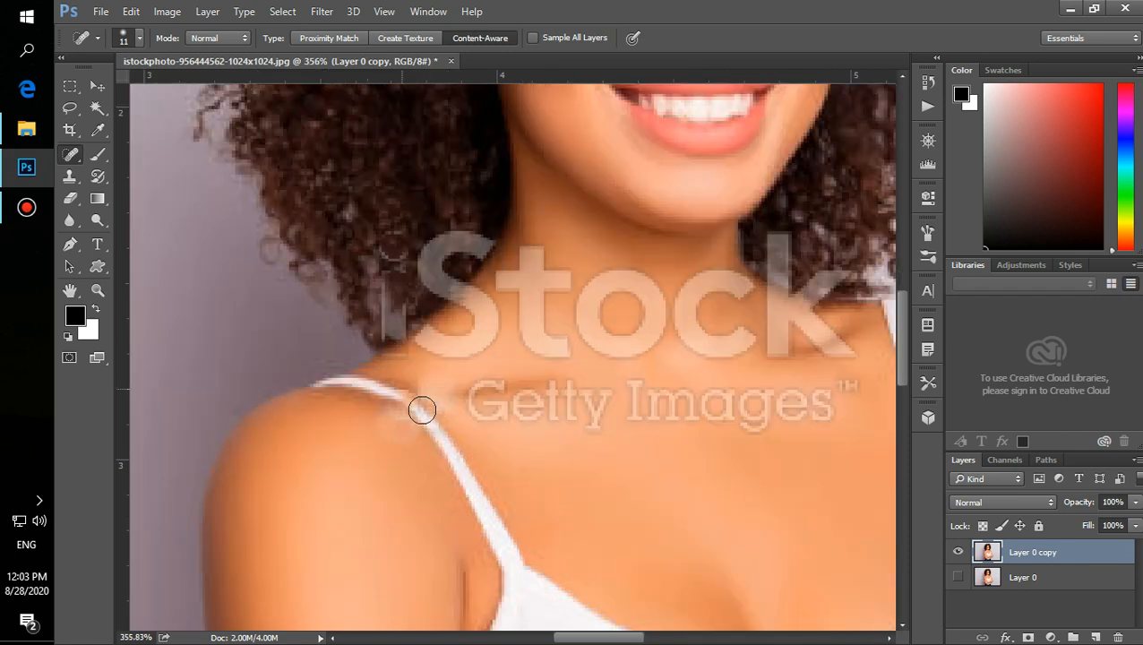
left_click(416, 379)
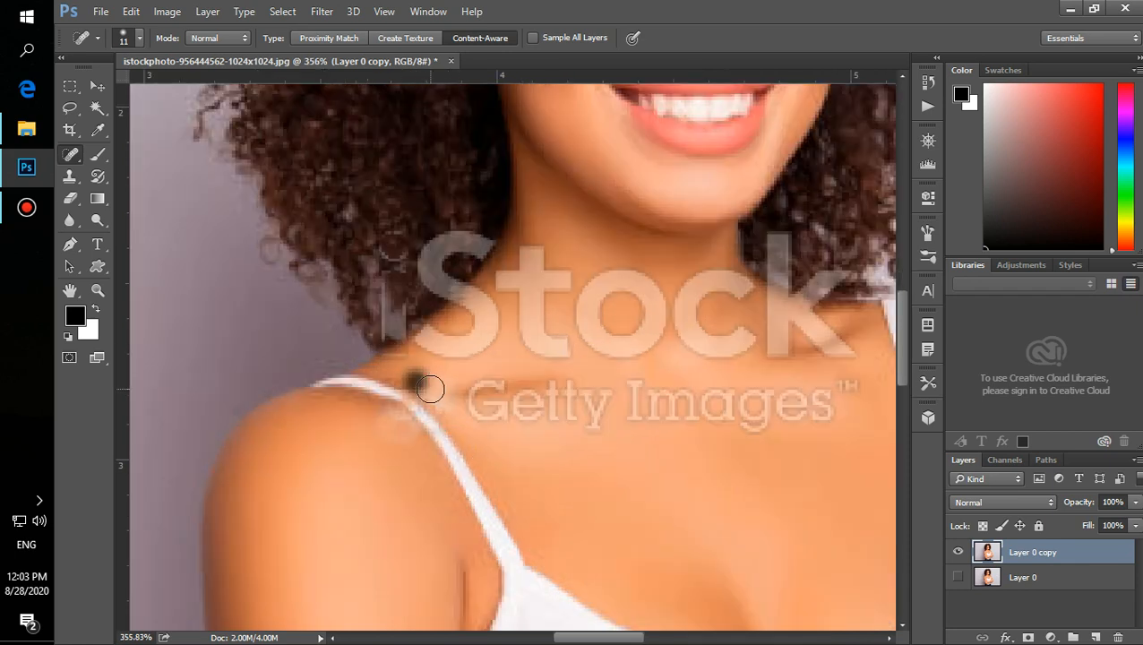
left_click(417, 384)
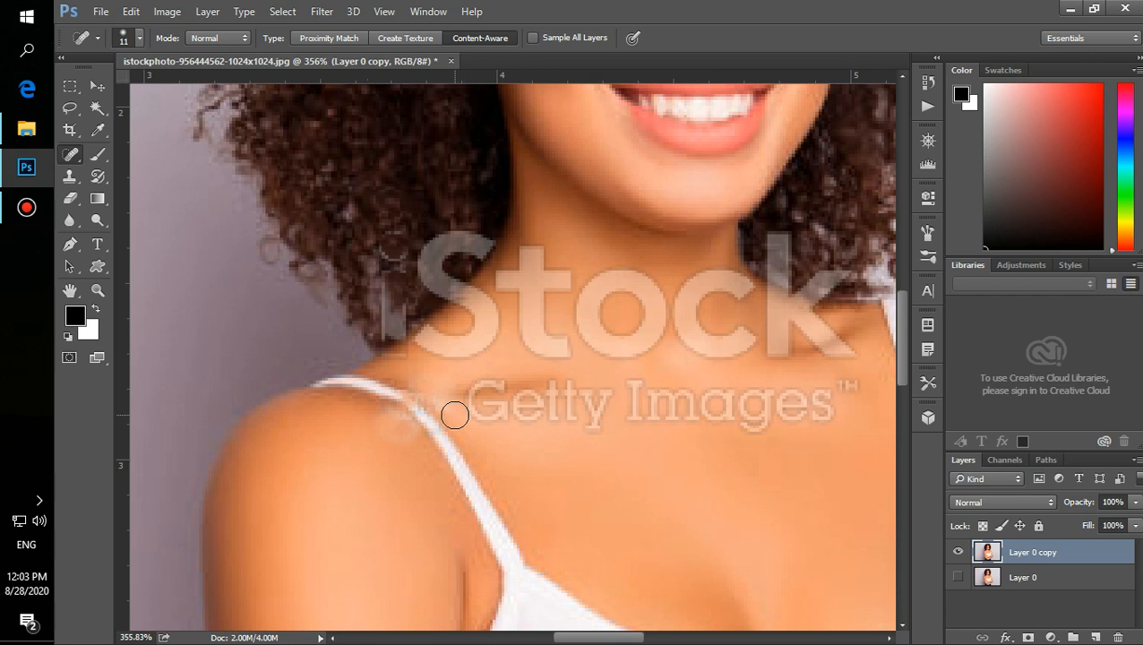
Choose the Brush tool and set the foreground colour by sampling the woman's skin beside the strap.
scroll(454, 415, "down", 2)
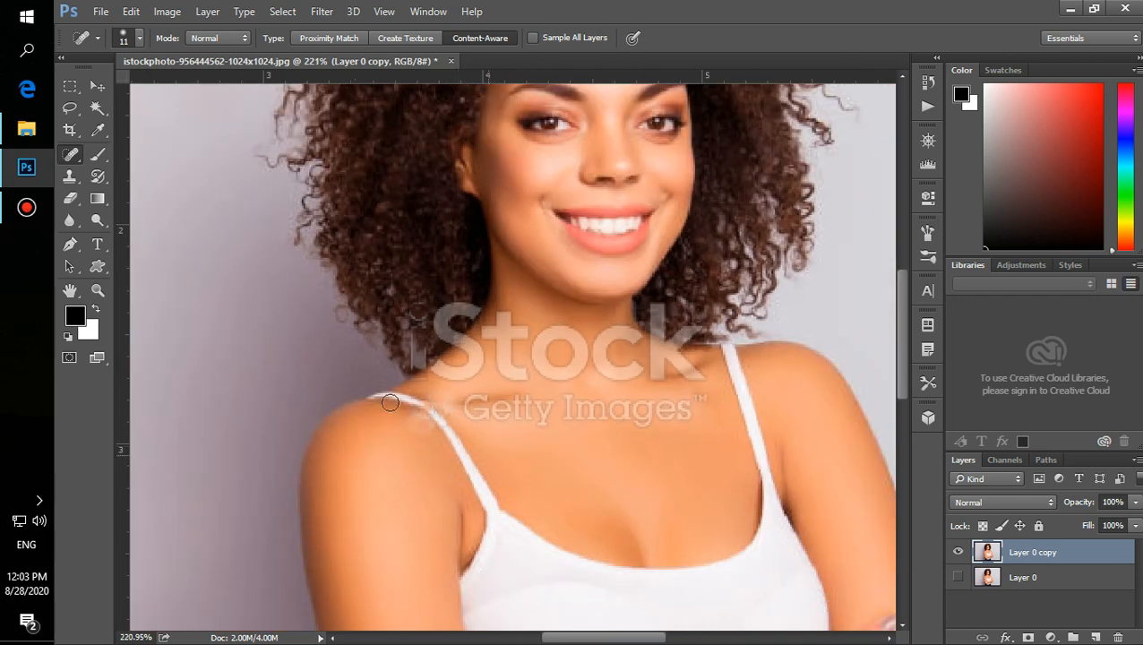
mouse_move(98, 132)
left_mouse_down()
mouse_move(135, 134)
mouse_move(98, 154)
mouse_move(148, 155)
left_mouse_up()
left_click(79, 322)
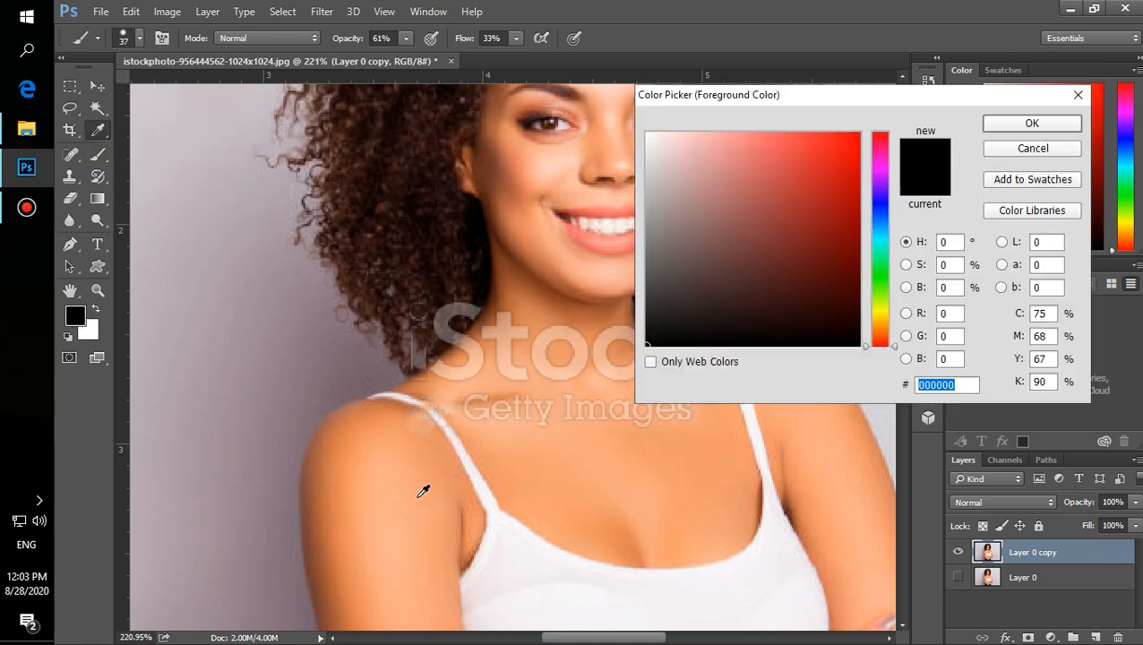
left_click(466, 430)
left_click(1026, 121)
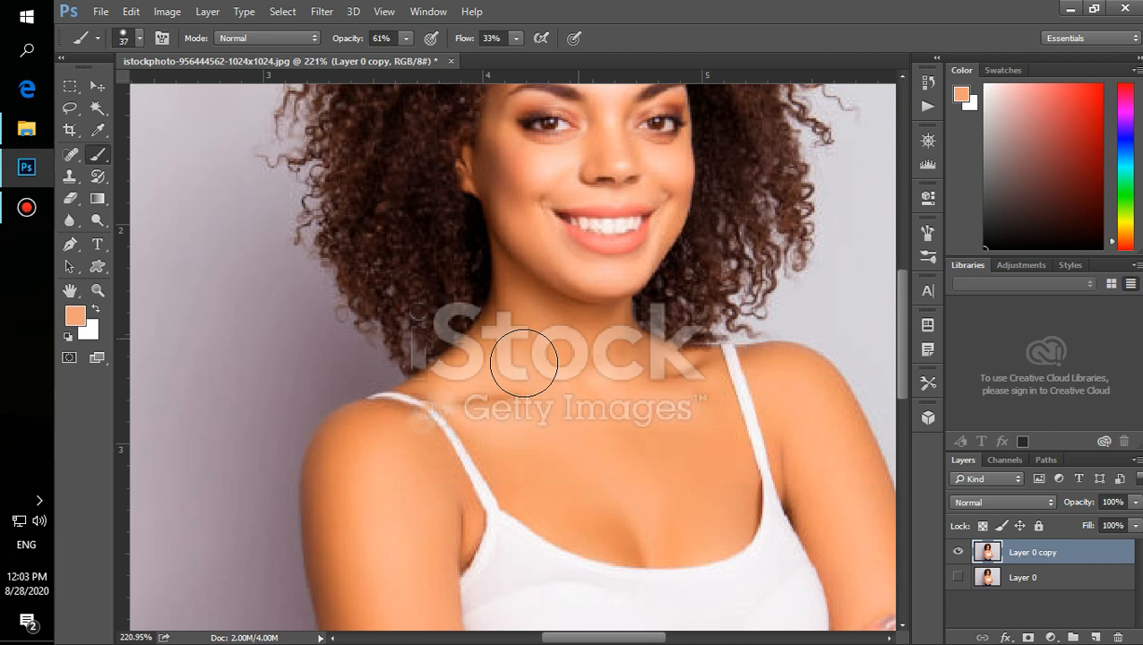
Set the brush to 13 px with 28% hardness and dab over the faint watermark traces on the skin beside the strap.
left_click(139, 38)
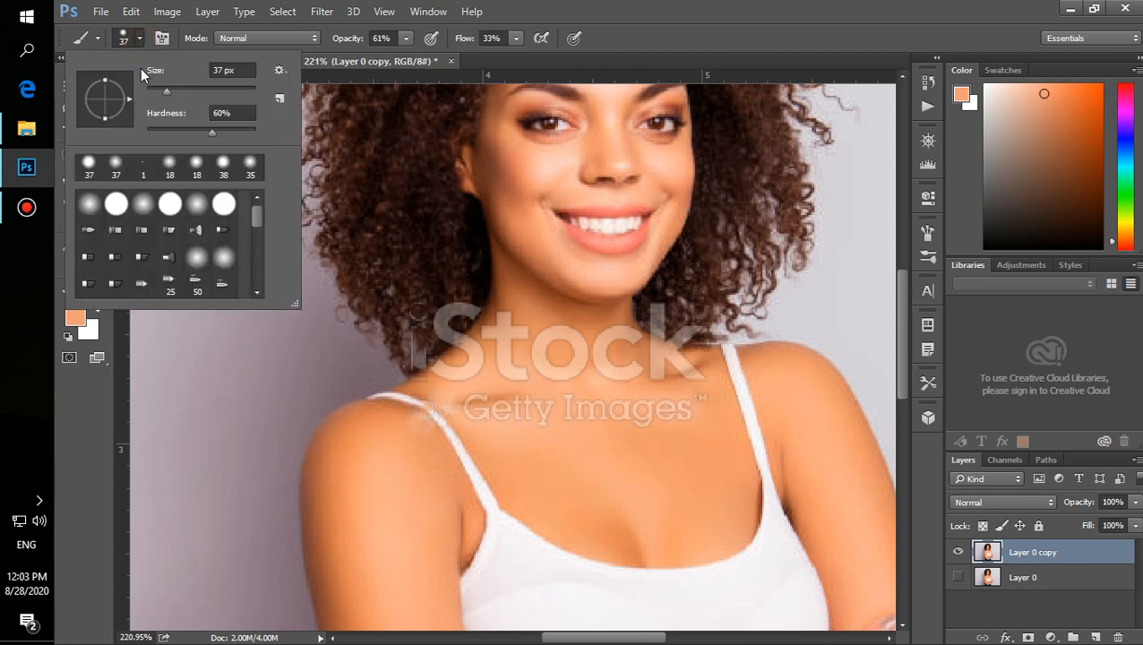
left_click_drag(166, 88, 155, 89)
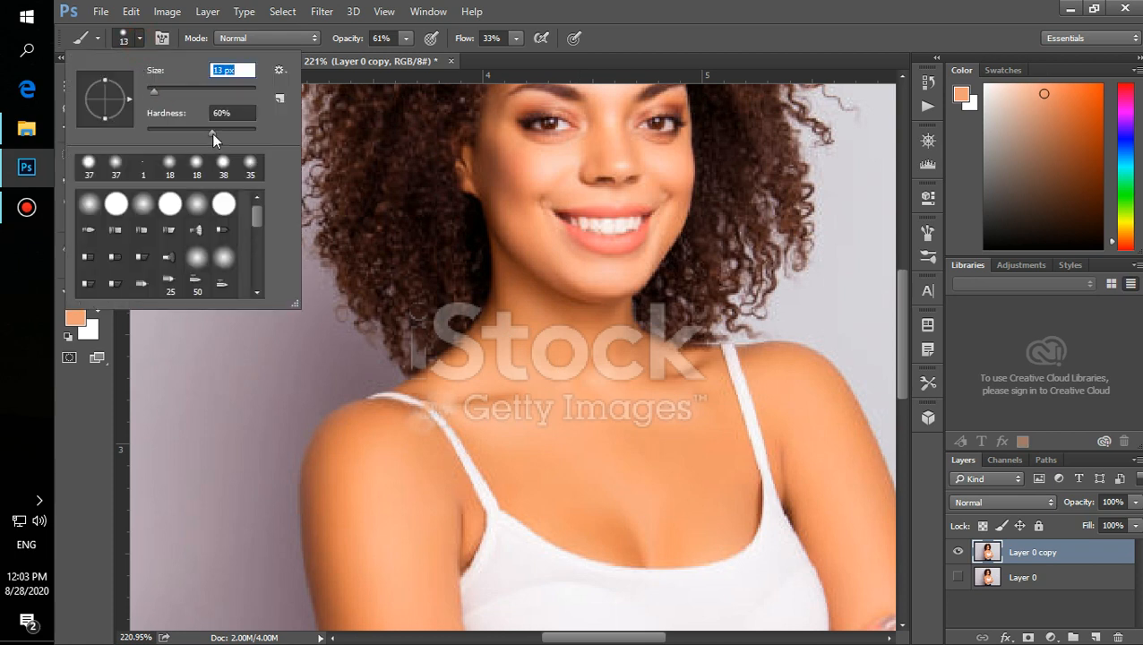
left_click_drag(211, 133, 189, 134)
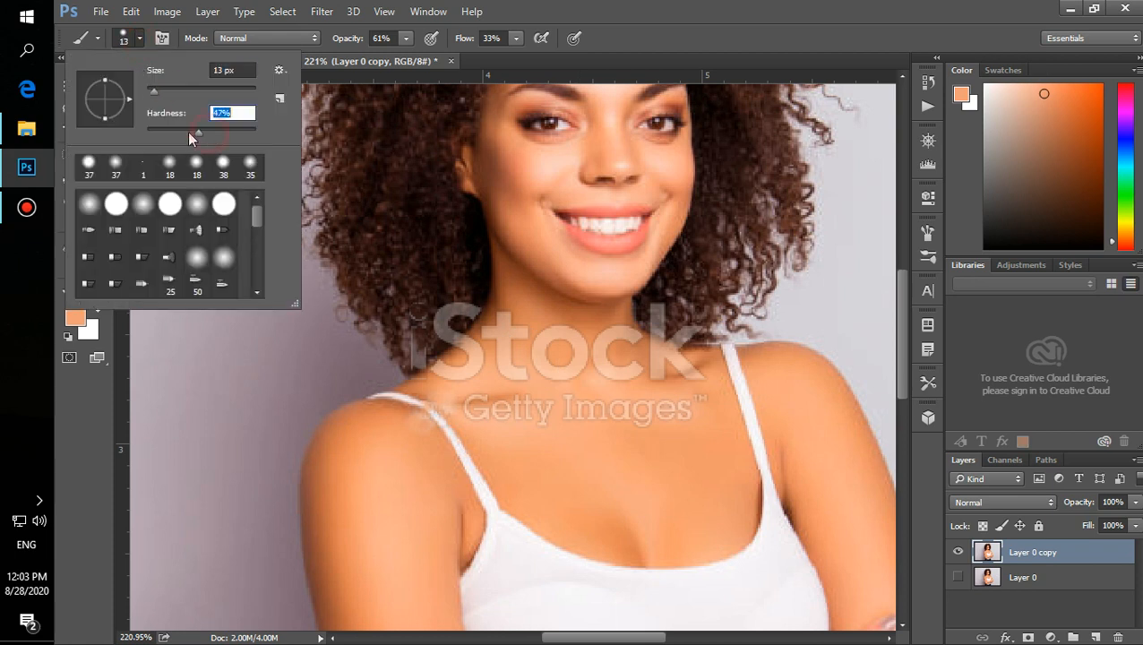
left_click(441, 399)
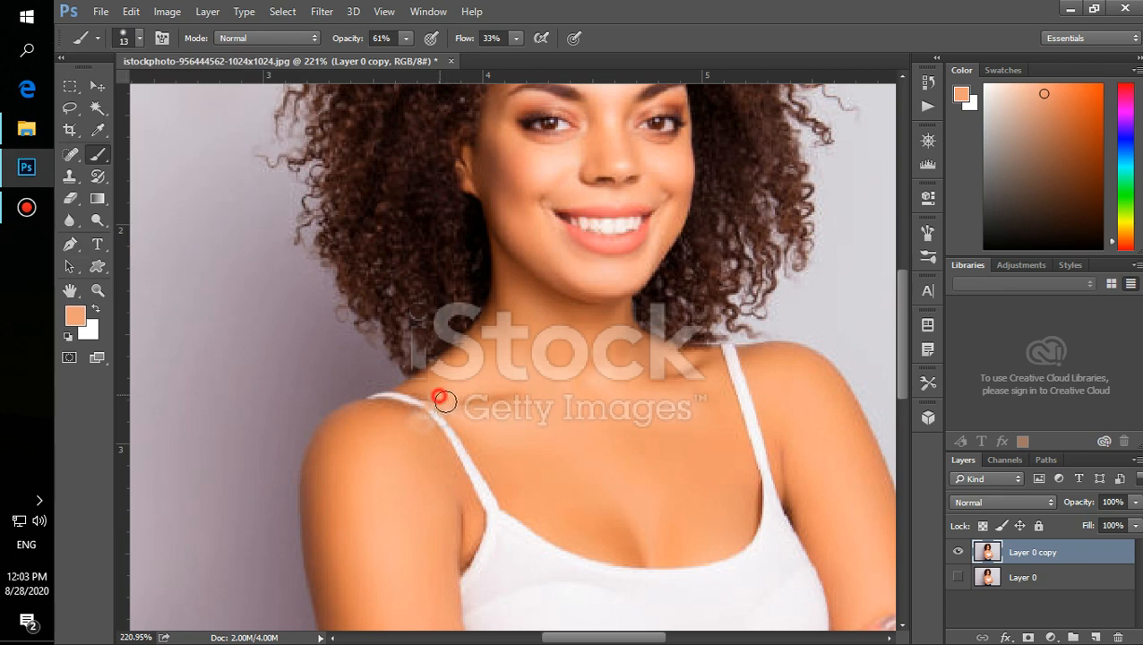
left_click(410, 417)
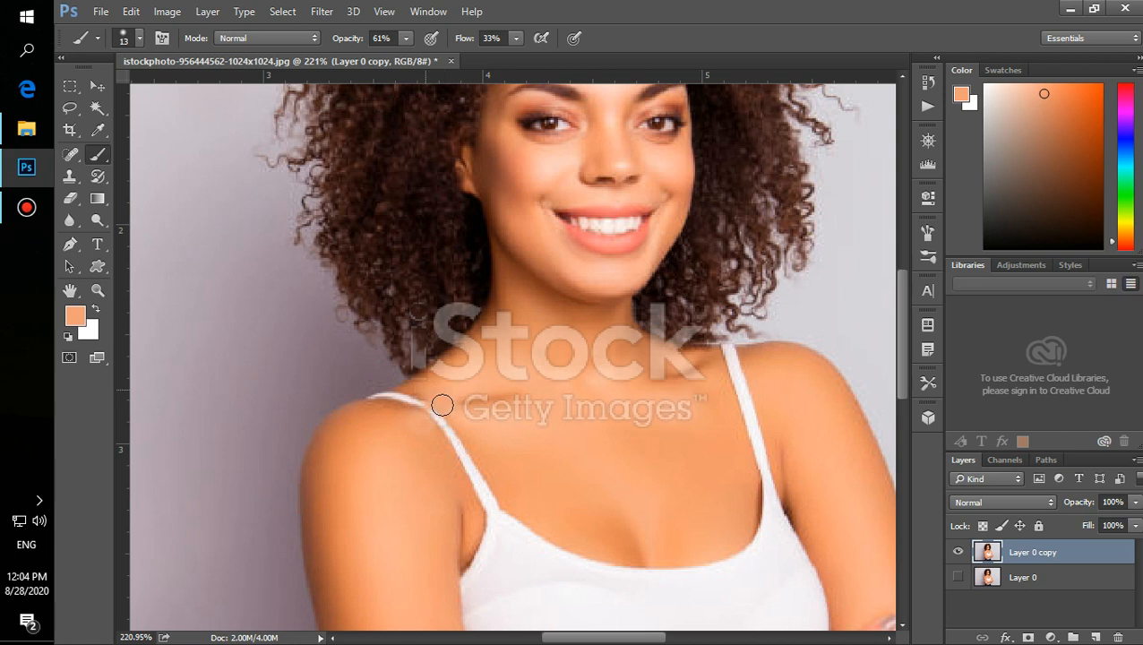
Sample the off-white of the woman's shoulder strap as the foreground colour.
left_click(79, 315)
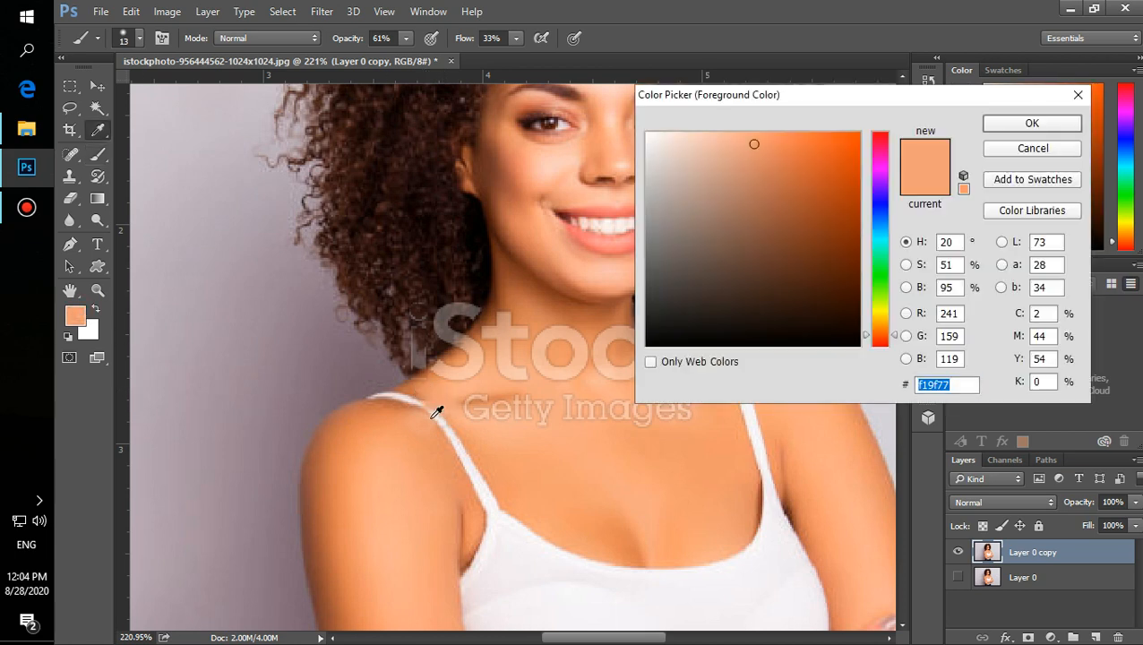
left_click(441, 420)
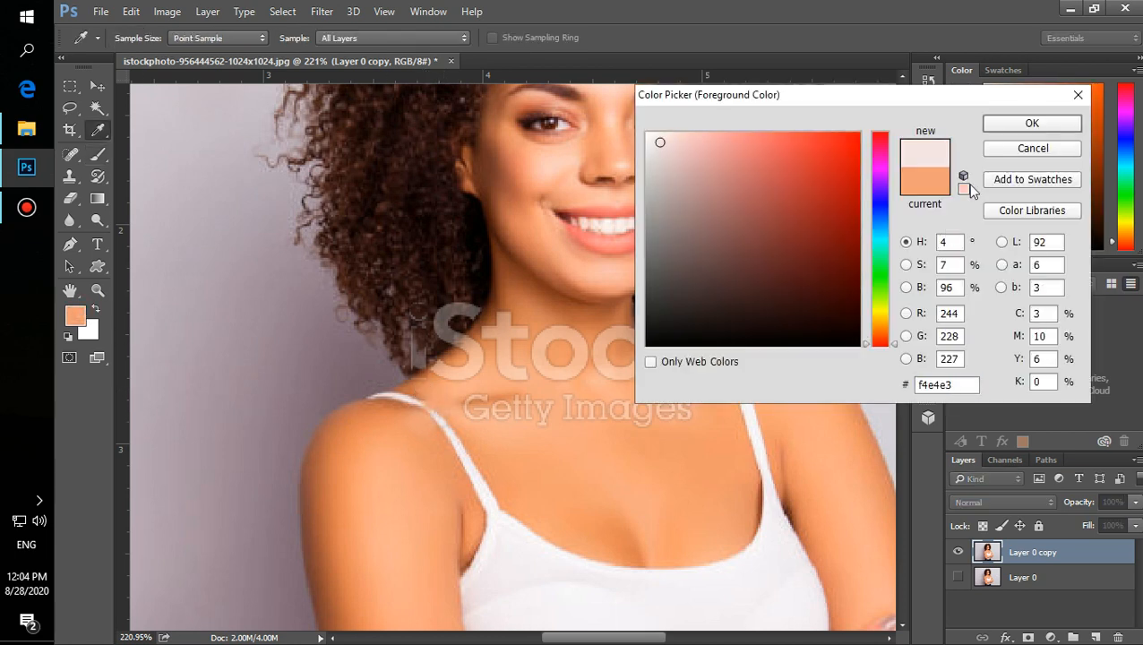
left_click(1030, 124)
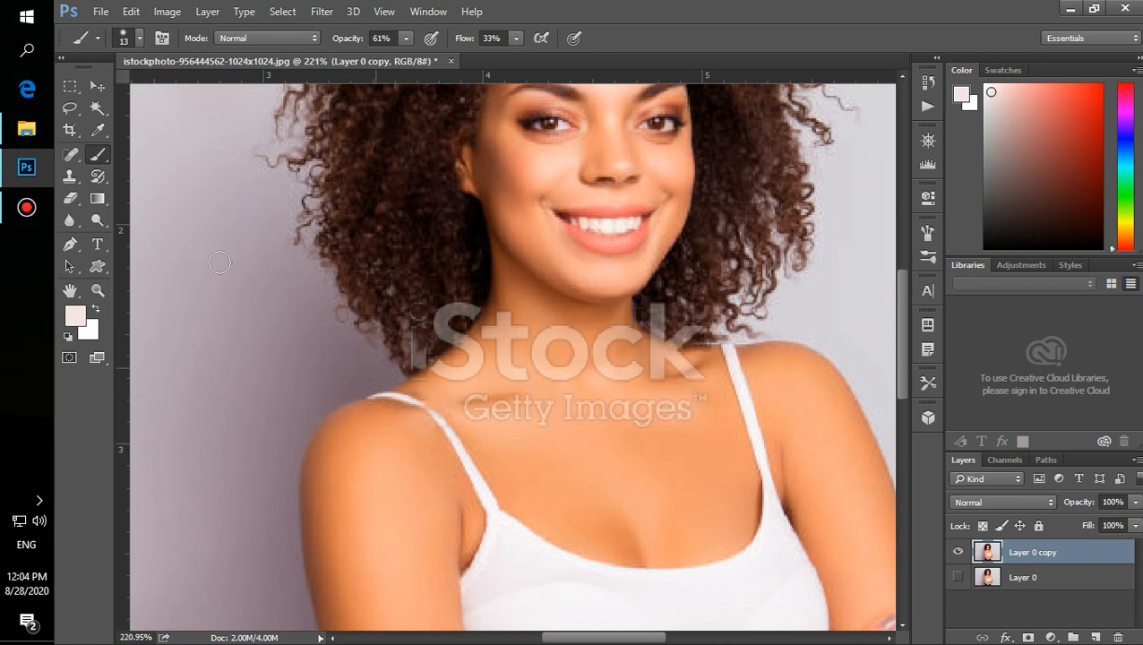
Set the brush size to 1 px and retouch the upper part of the strap with the off-white colour.
left_click(139, 38)
left_click_drag(150, 91, 131, 91)
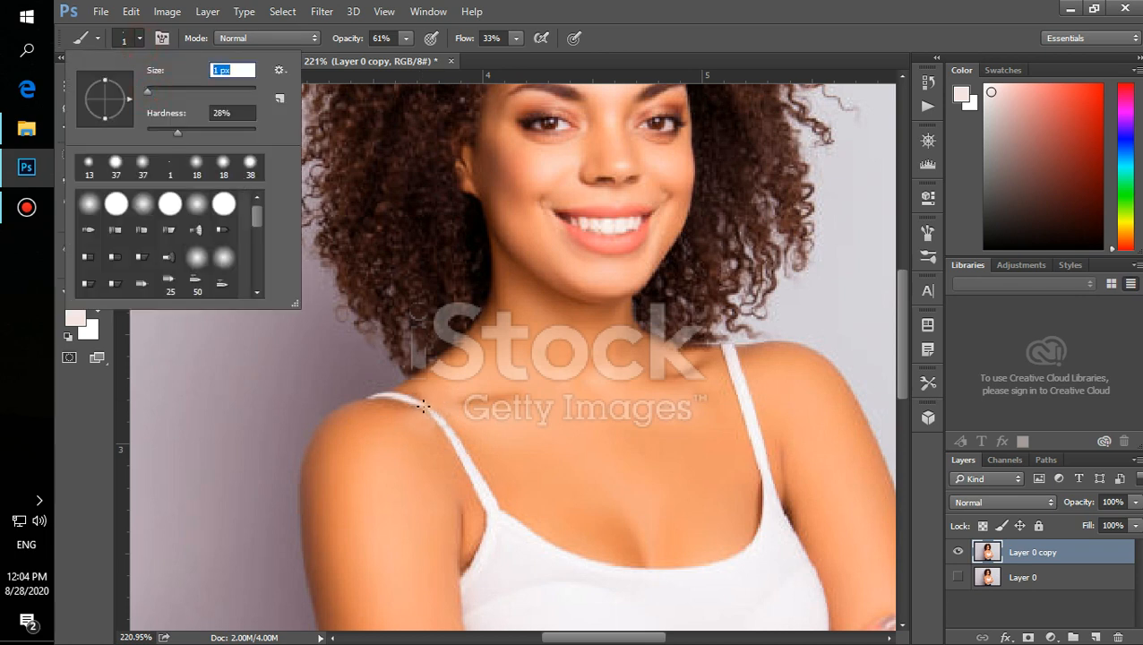
key("Return")
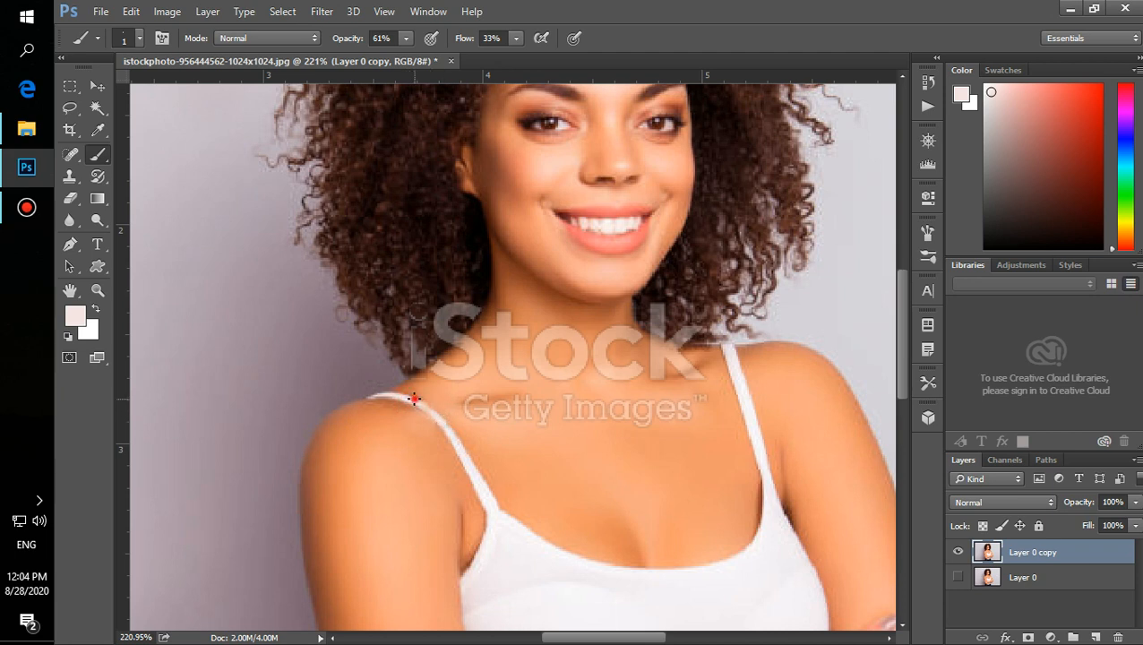
scroll(438, 429, "up", 4)
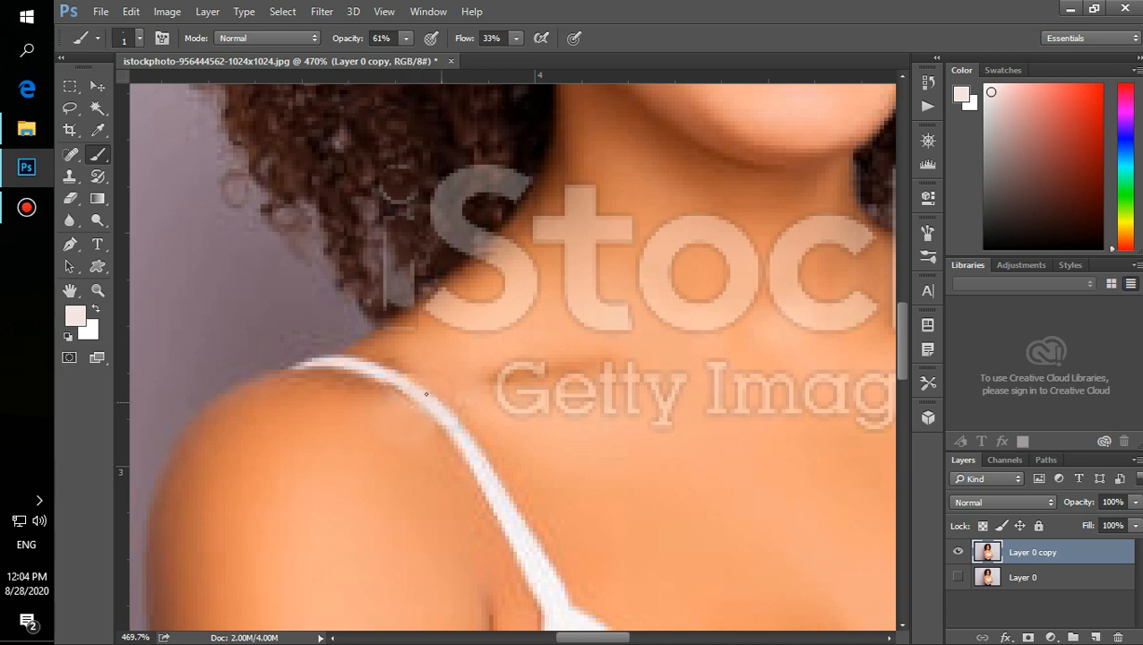
Outline the letter "G" of "Getty" with the Lasso, fill it with Content-Aware, and deselect.
scroll(421, 391, "down", 5)
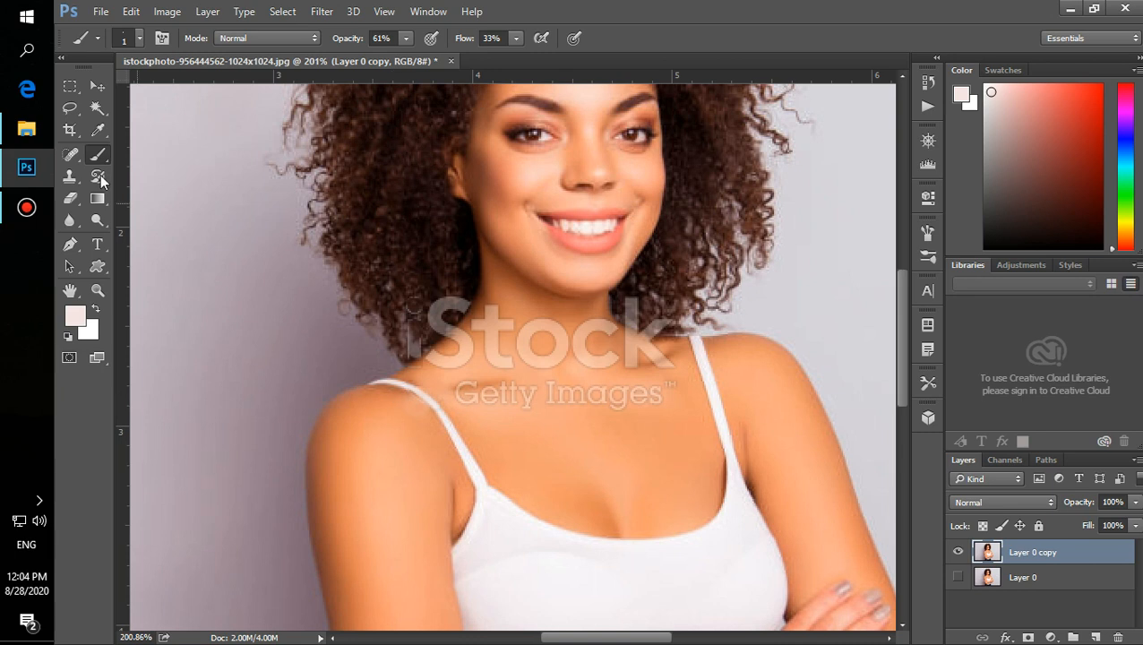
left_click_drag(76, 111, 116, 107)
scroll(521, 450, "up", 4)
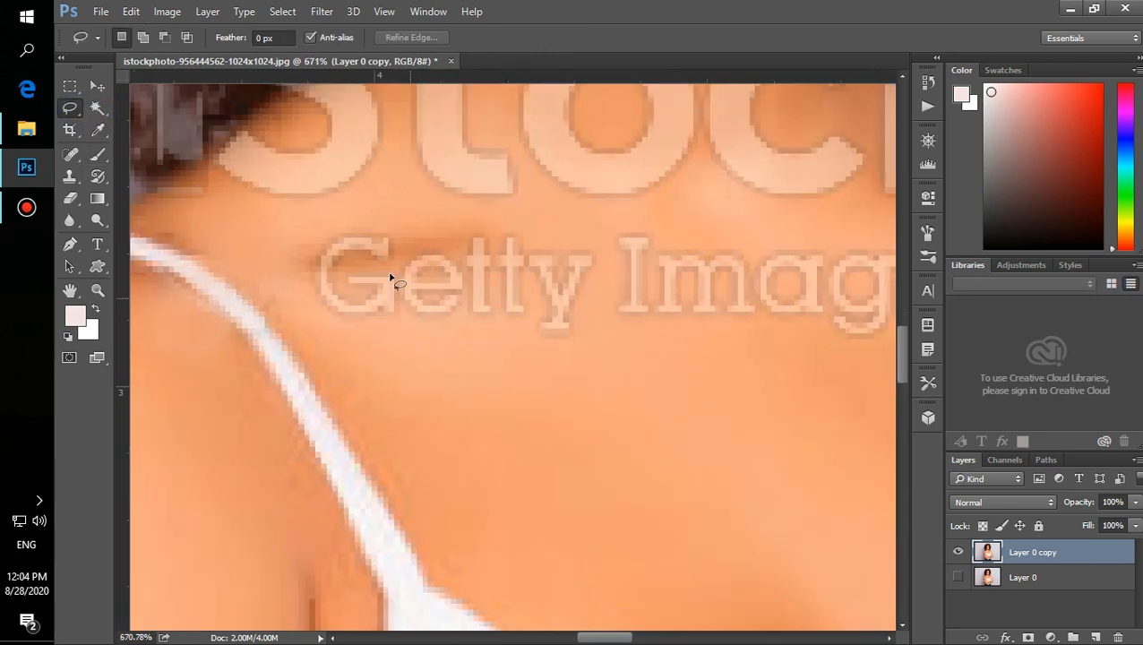
mouse_move(370, 253)
left_mouse_down()
mouse_move(393, 236)
mouse_move(334, 236)
mouse_move(311, 265)
mouse_move(328, 304)
mouse_move(393, 313)
mouse_move(397, 283)
mouse_move(347, 282)
mouse_move(366, 302)
left_mouse_up()
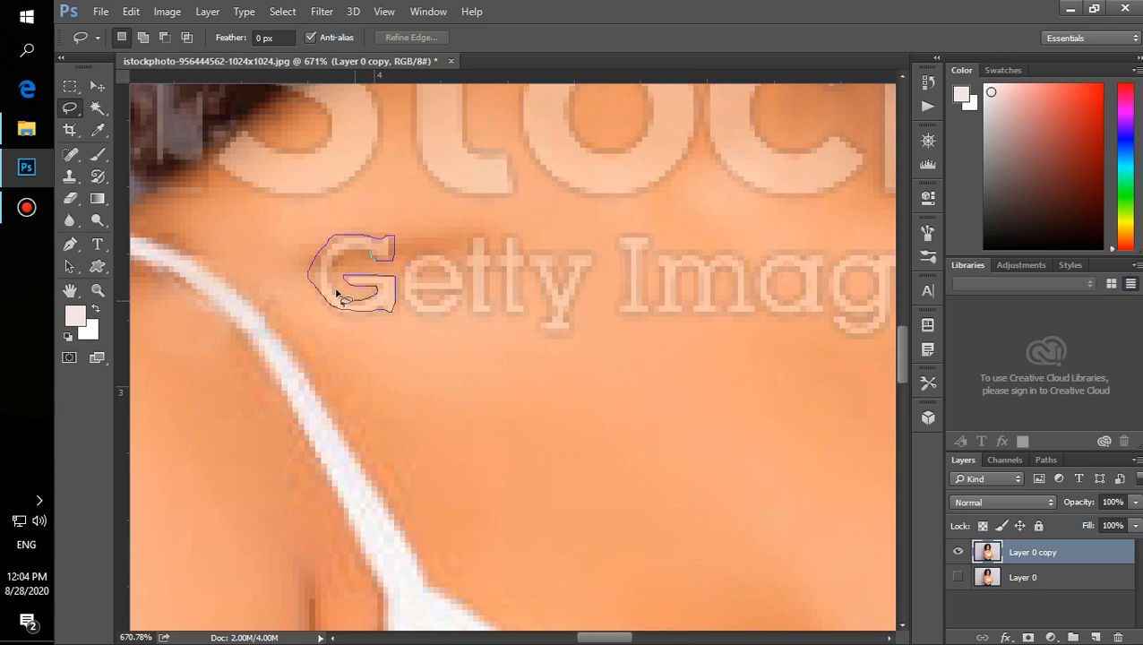
left_click_drag(374, 258, 377, 258)
right_click(377, 260)
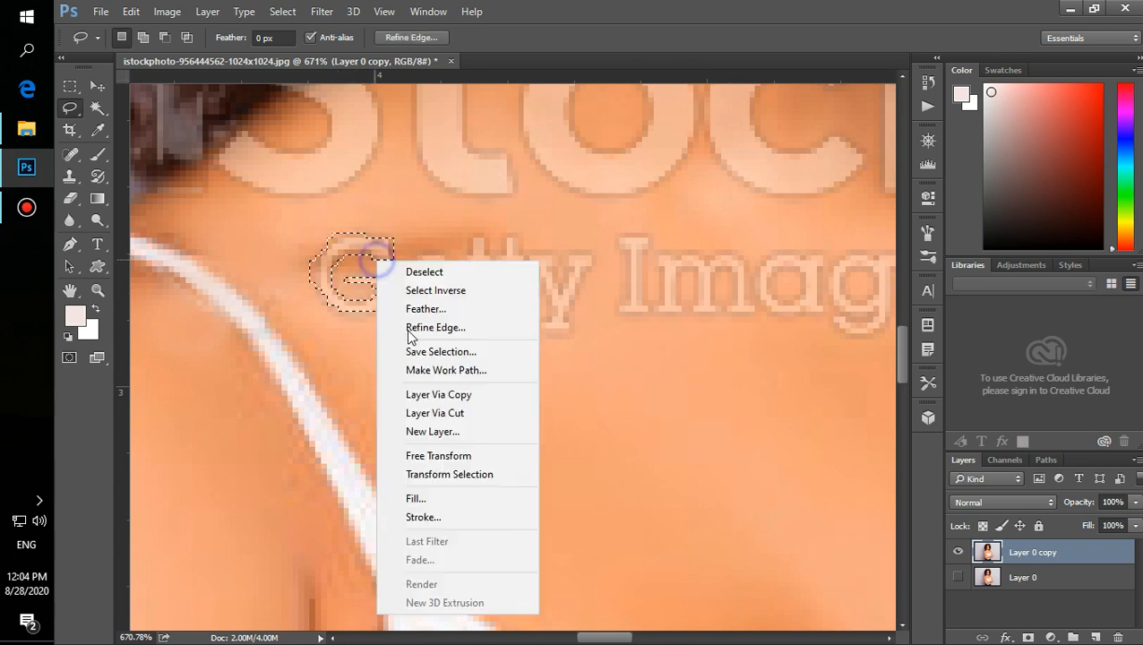
left_click(423, 499)
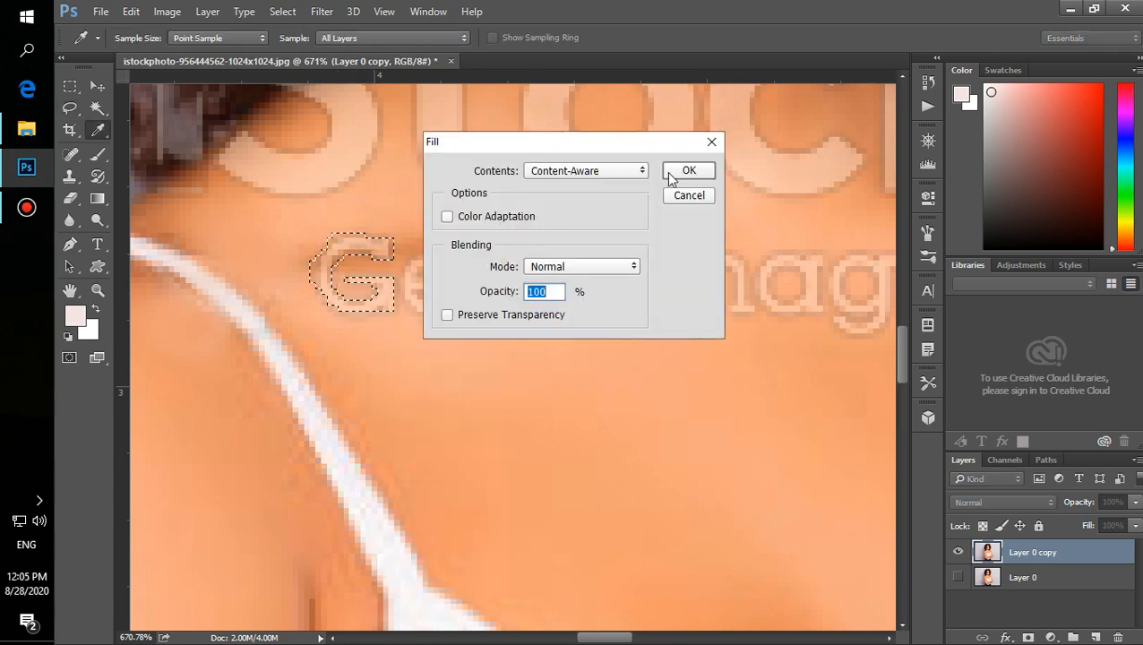
left_click(670, 173)
key("ctrl+d")
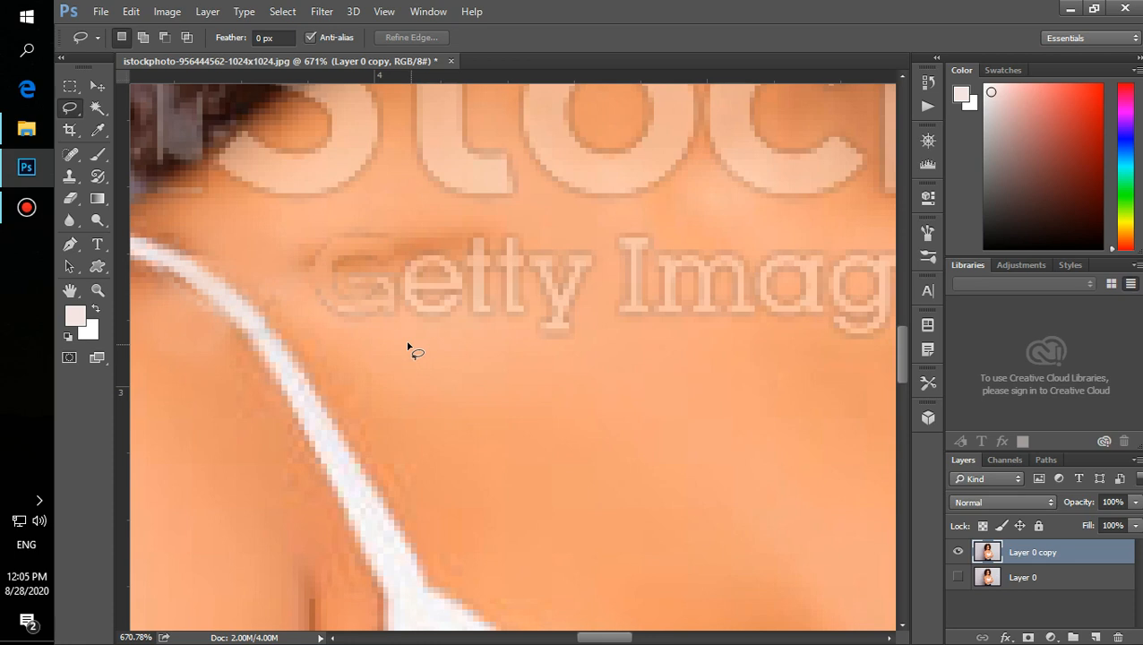
Heal the leftover outline of the "G" and the skin just below it with the 11 px Spot Healing Brush.
scroll(410, 347, "down", 2)
scroll(410, 348, "down", 2)
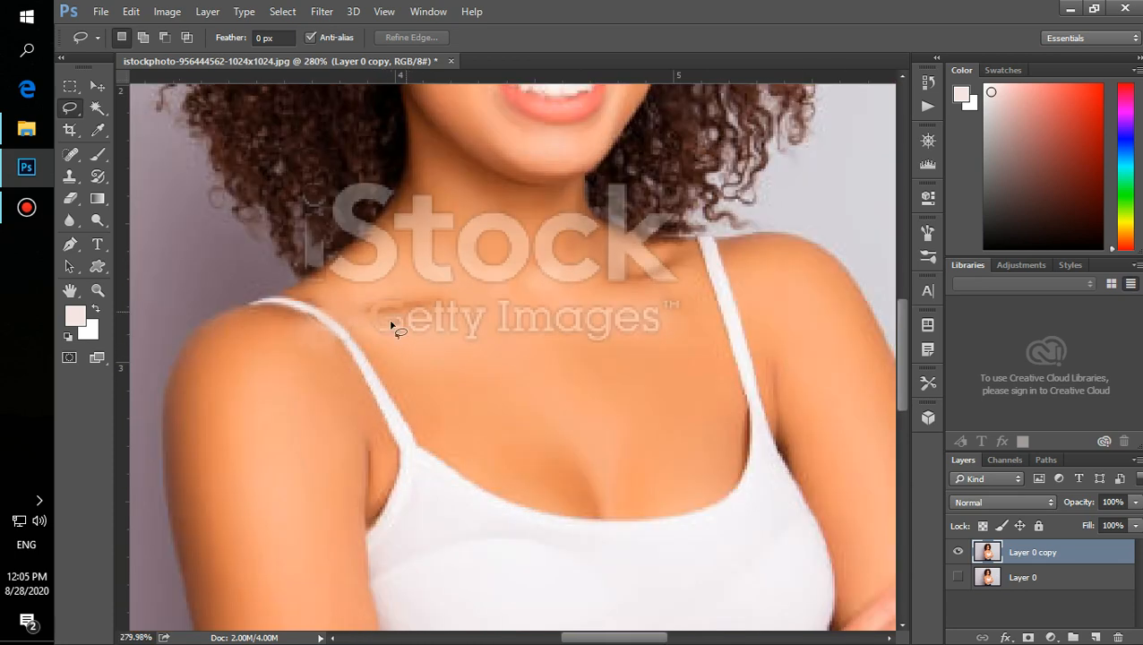
left_click(74, 154)
left_click(128, 155)
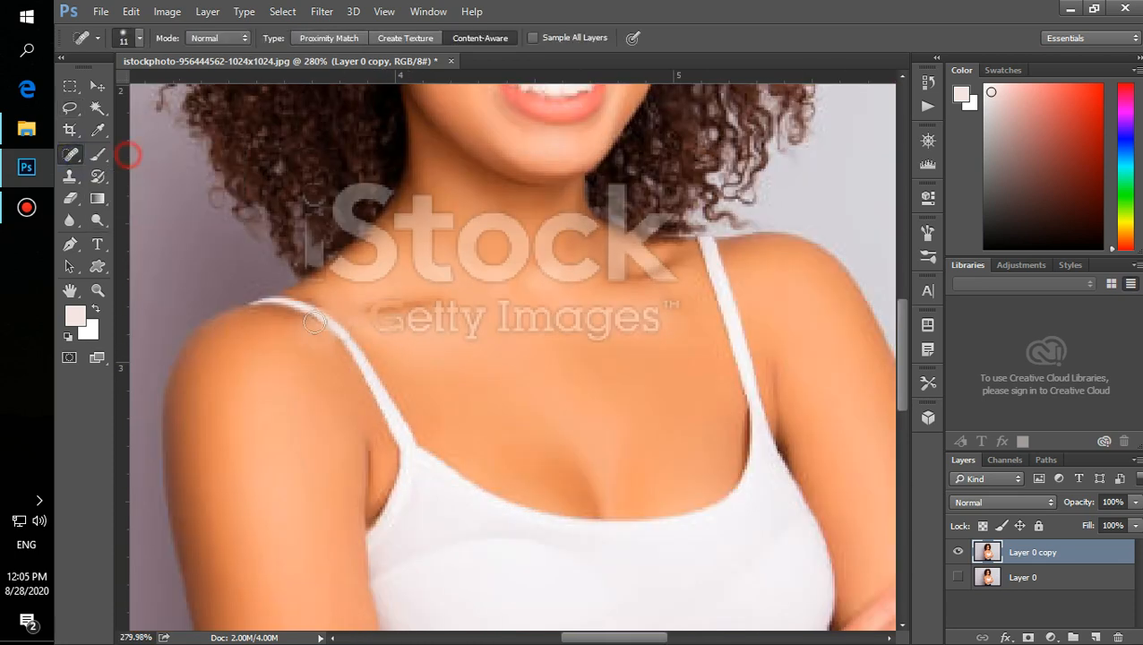
mouse_move(382, 316)
left_mouse_down()
mouse_move(408, 315)
mouse_move(380, 313)
left_mouse_up()
left_click(398, 343)
left_click(408, 339)
left_click(410, 344)
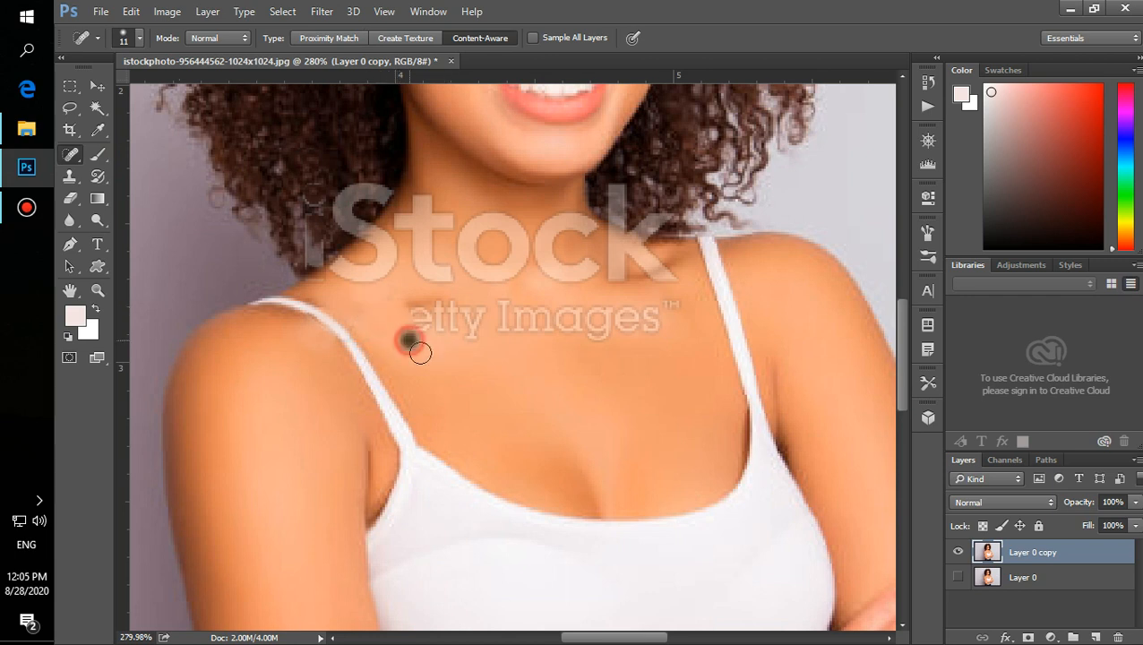
Sample the skin tone just above the start of "etty" as the foreground colour.
left_click(74, 324)
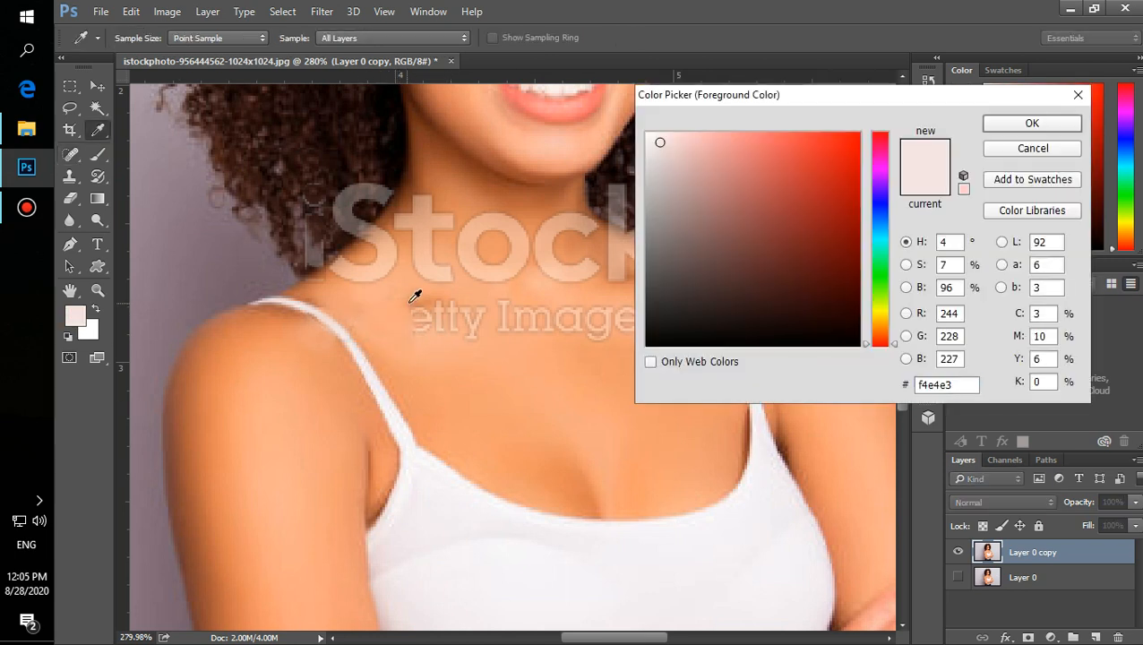
left_click(412, 300)
left_click(994, 126)
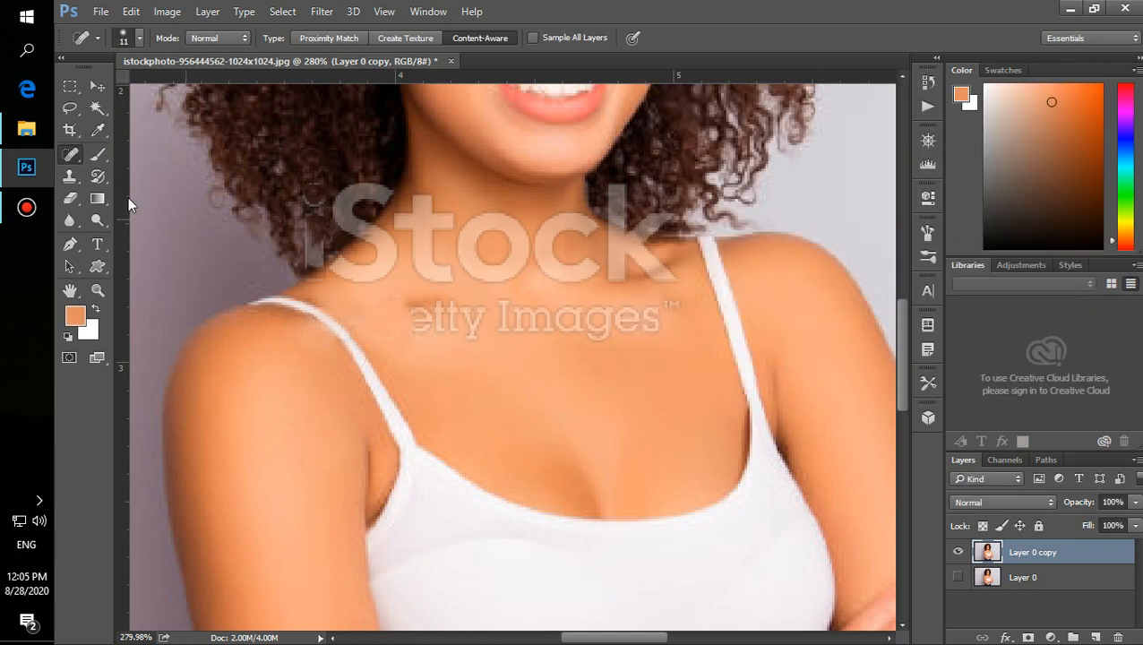
Switch to the Brush tool and set it to 90% opacity, 52% flow, 29 px size and 35% hardness.
left_click(97, 154)
left_click(145, 155)
left_click(406, 38)
left_click_drag(405, 57, 459, 61)
left_click(516, 39)
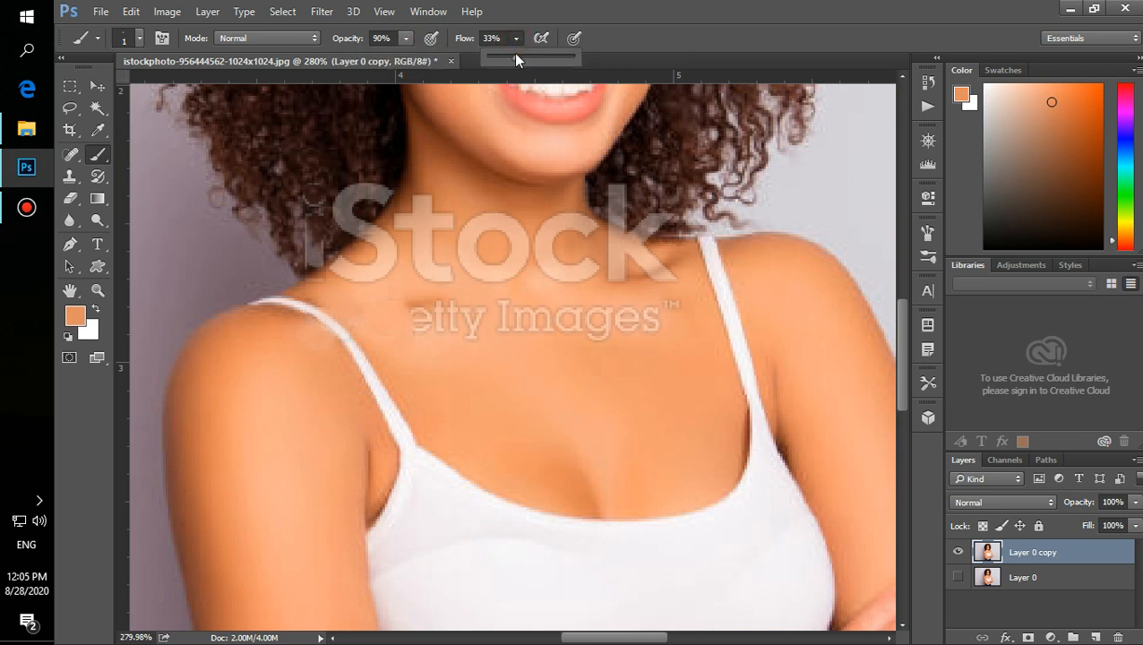
left_click(139, 38)
left_click_drag(153, 89, 190, 87)
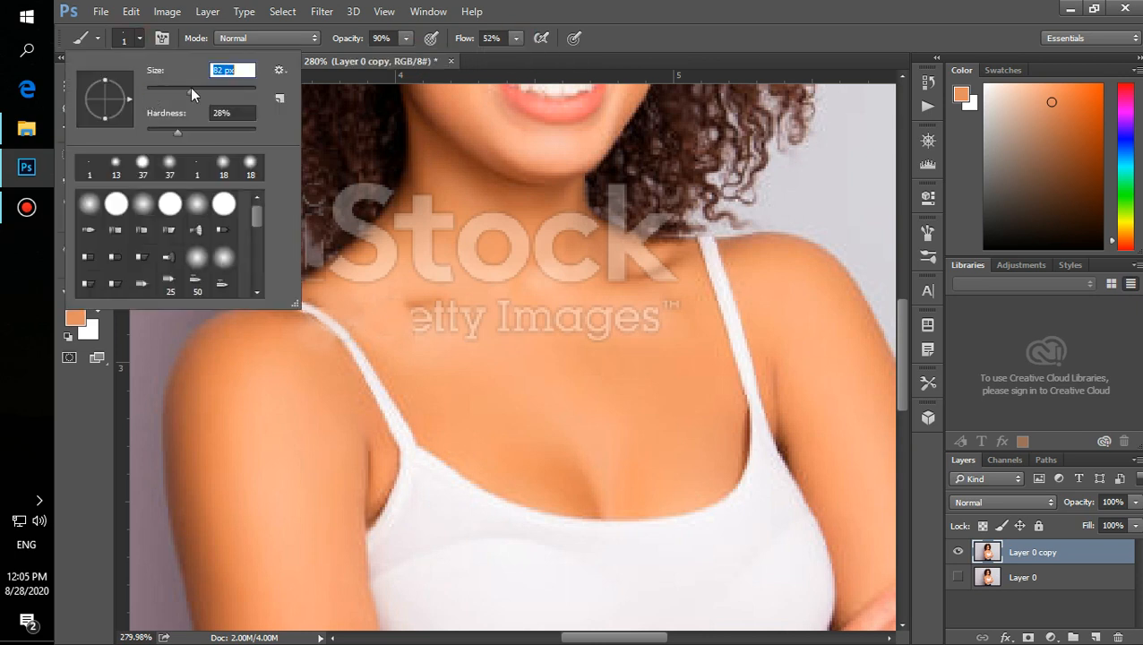
left_click_drag(178, 130, 184, 130)
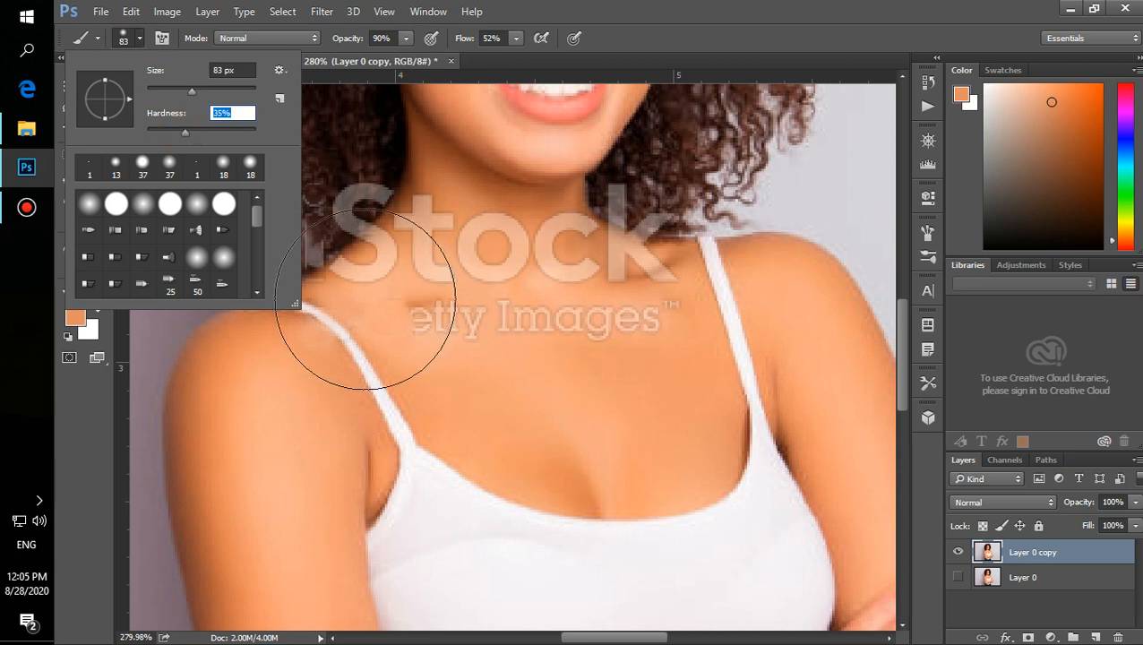
left_click_drag(192, 91, 161, 91)
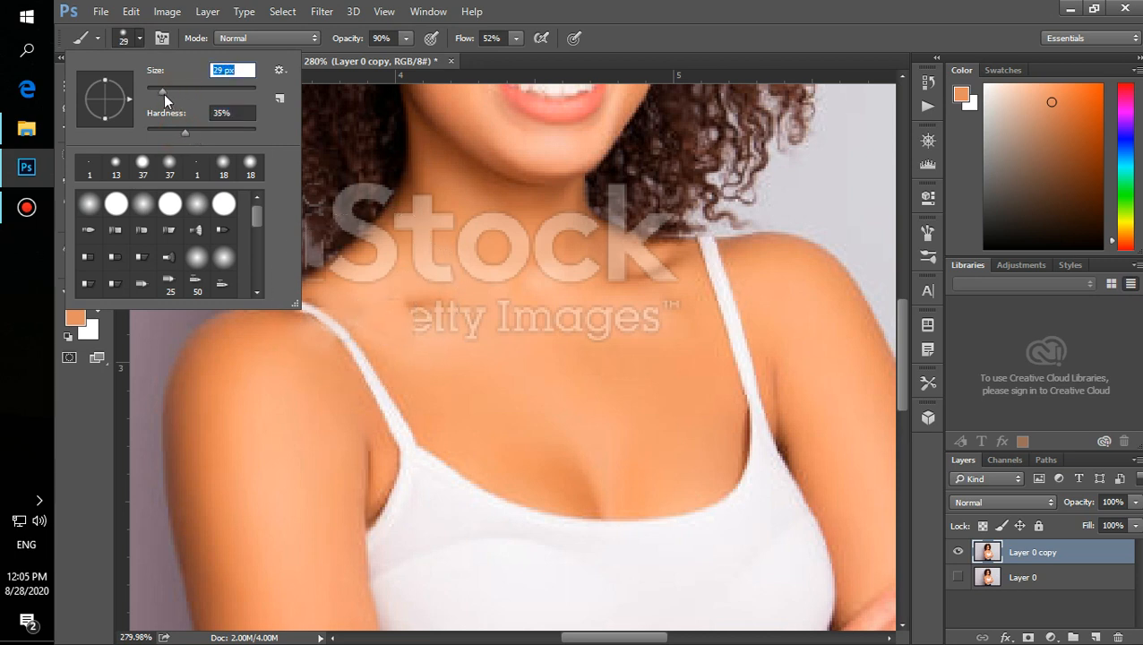
Try painting skin colour over the area of the removed "G" with a 10 px brush, and undo the strokes.
mouse_move(385, 306)
left_mouse_down()
mouse_move(395, 336)
mouse_move(402, 309)
mouse_move(383, 347)
mouse_move(401, 367)
mouse_move(409, 350)
mouse_move(360, 306)
mouse_move(398, 301)
mouse_move(408, 331)
mouse_move(432, 323)
left_mouse_up()
scroll(408, 347, "up", 2)
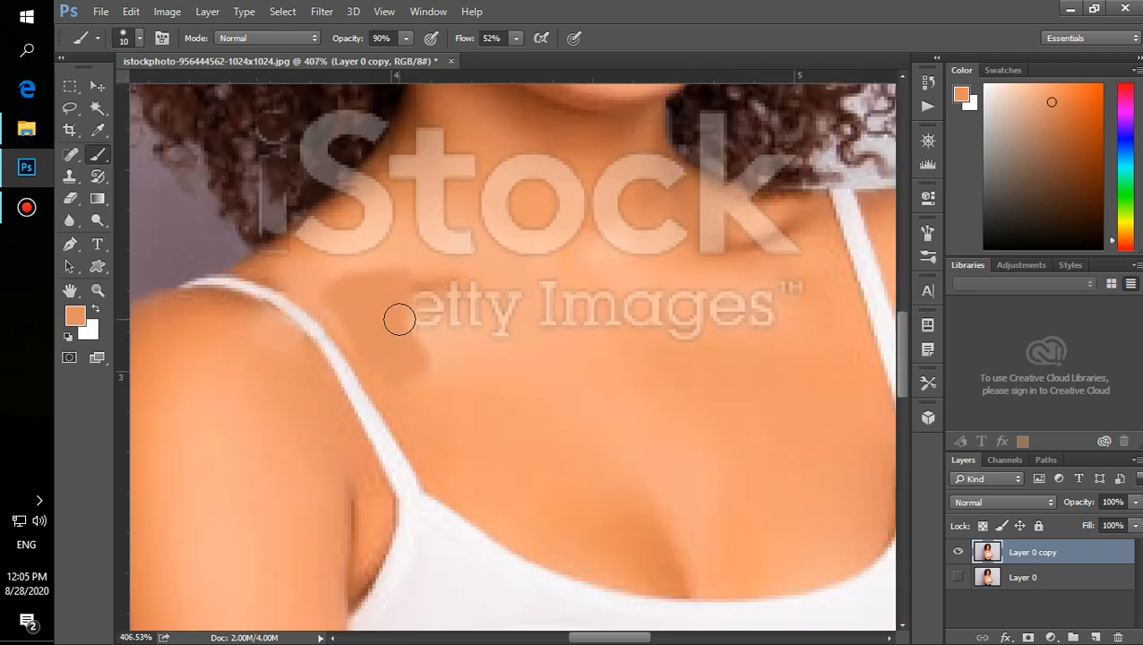
key("ctrl+alt+z")
key("ctrl+alt+z")
key("ctrl+alt+z")
key("ctrl+alt+z")
key("ctrl+alt+z")
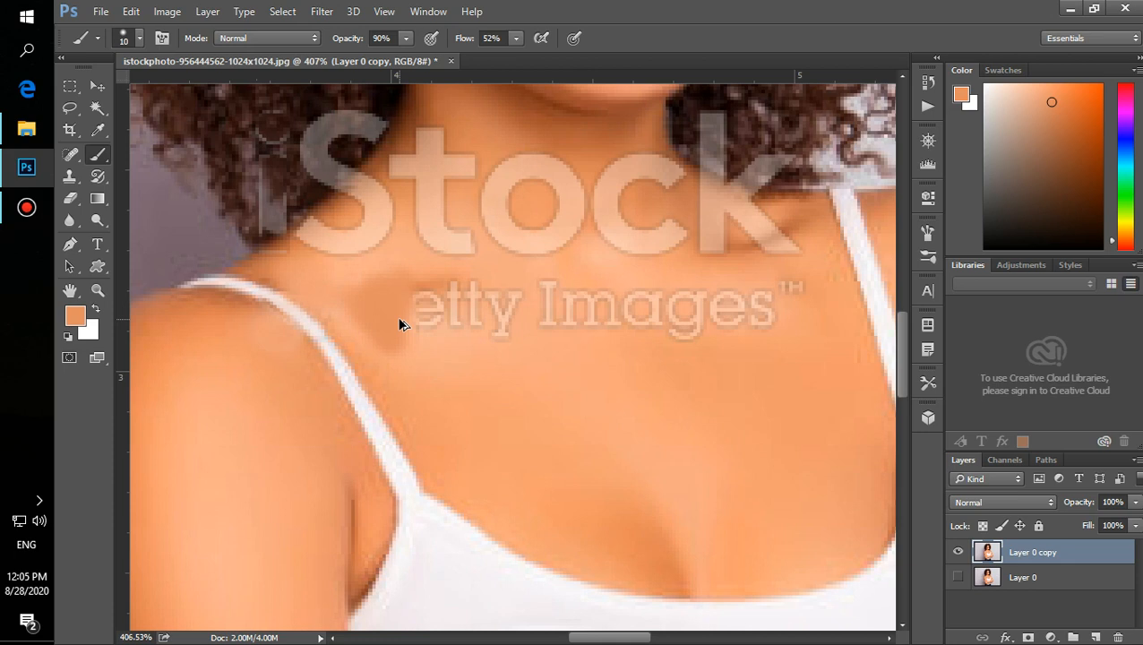
key("ctrl+alt+z")
left_click_drag(394, 324, 369, 288)
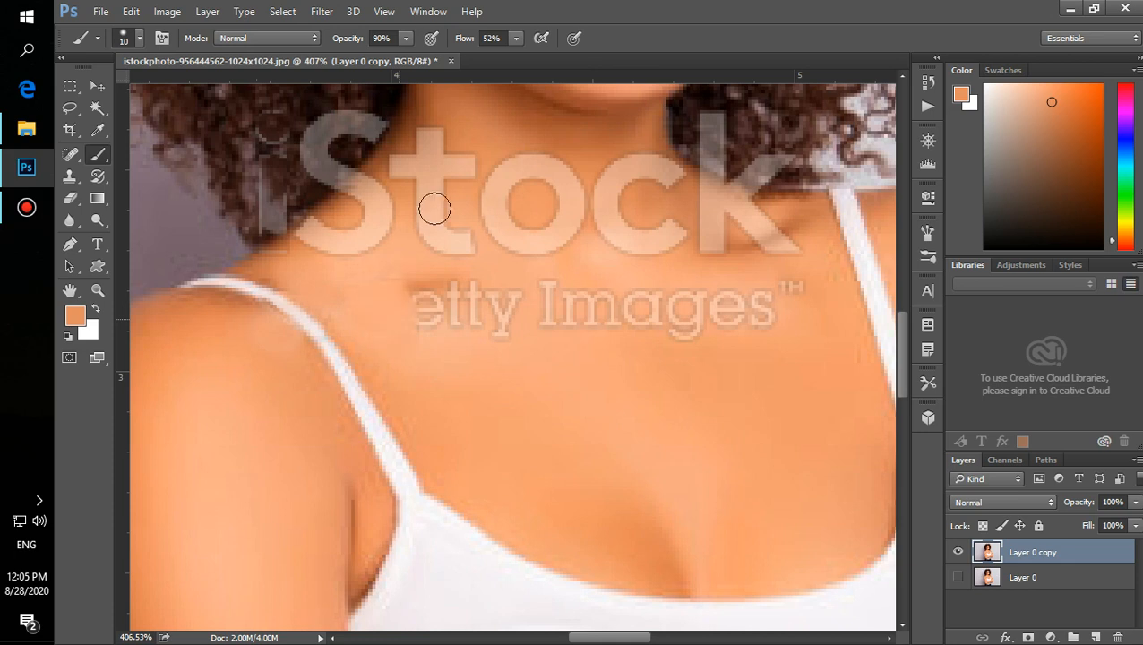
Set the brush opacity to 30% and lightly paint over the skin between the strap and the remaining "etty" lettering.
left_click(407, 37)
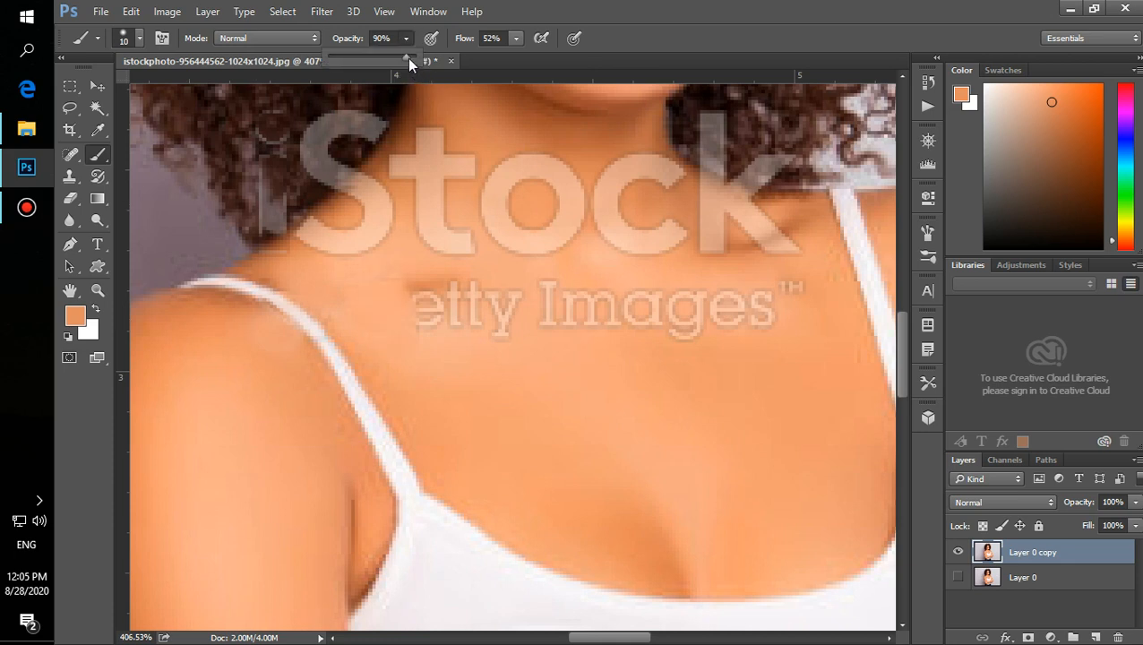
left_click(376, 298)
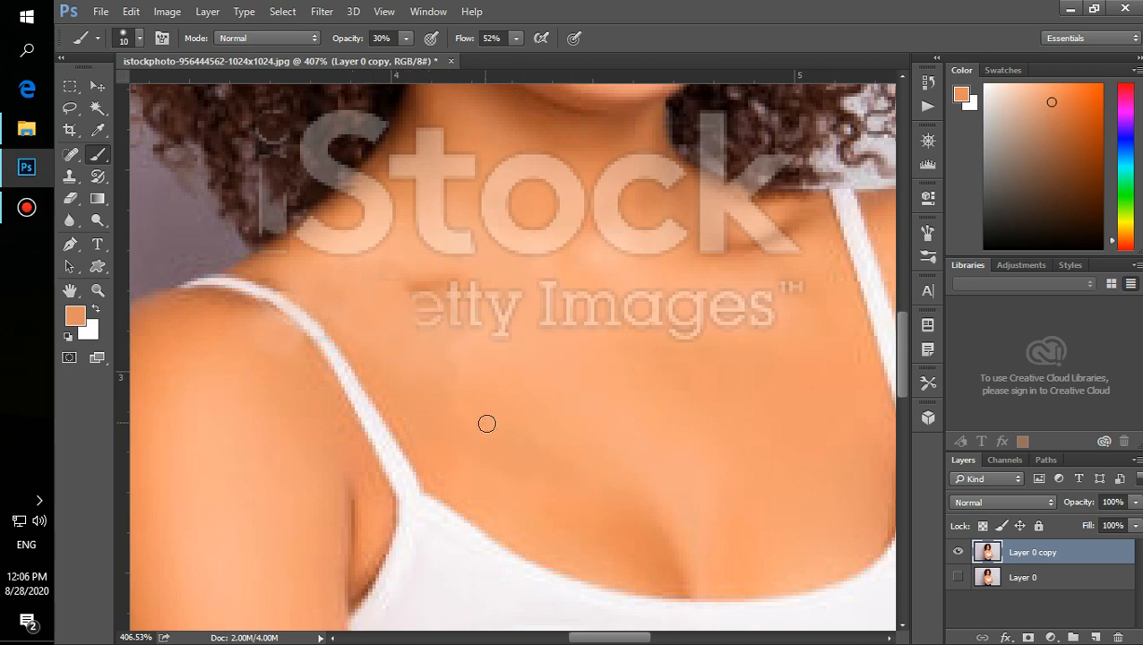
scroll(484, 421, "down", 5)
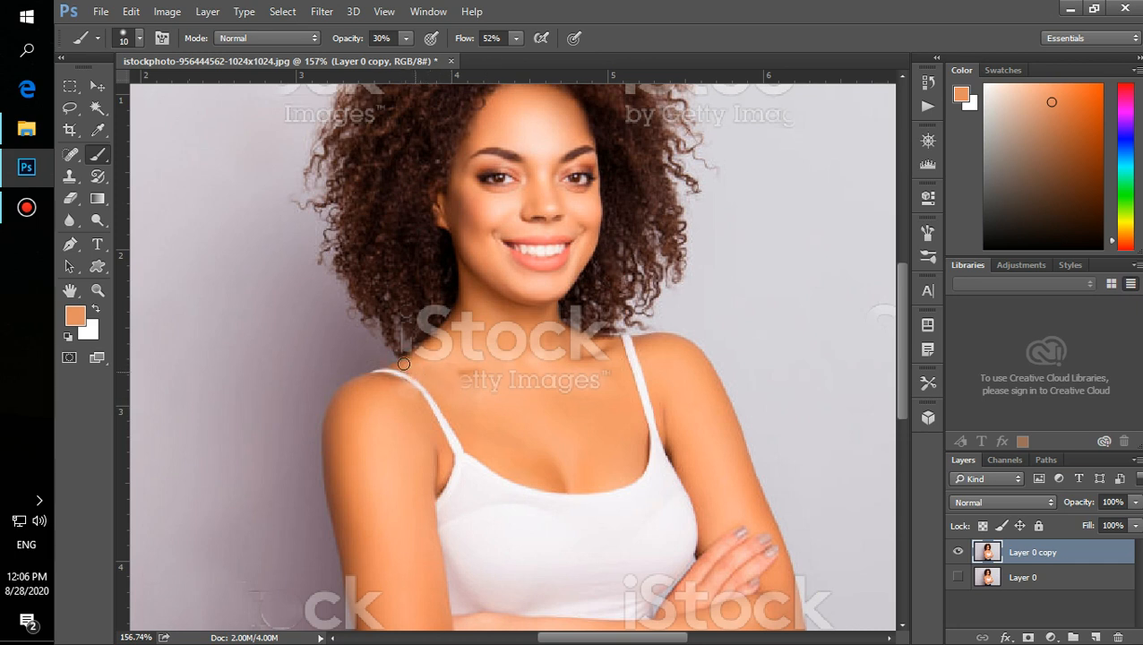
left_click(389, 381)
left_click(398, 385)
left_click(412, 387)
left_click(458, 382)
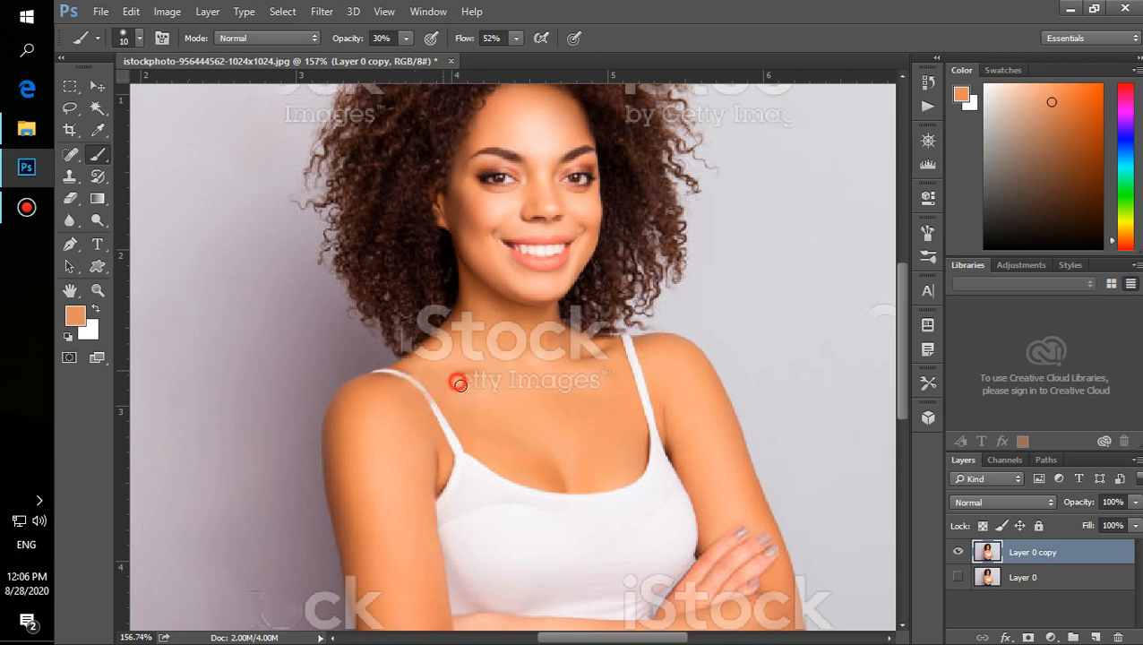
left_click(421, 372)
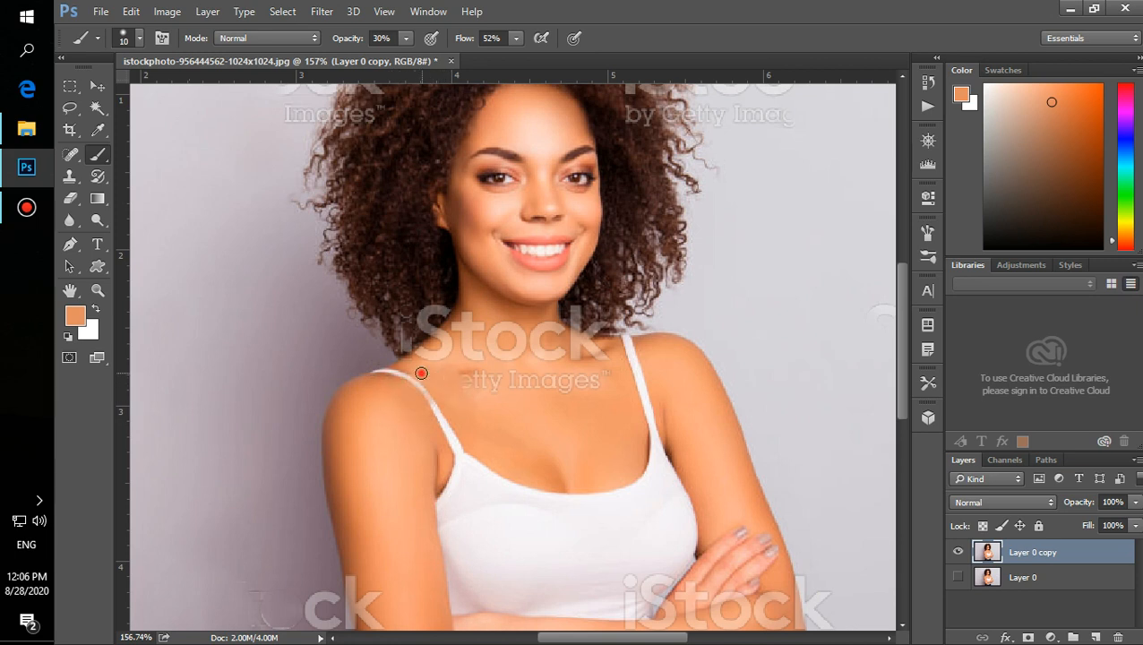
left_click(453, 414)
left_click(456, 416)
scroll(481, 420, "down", 3)
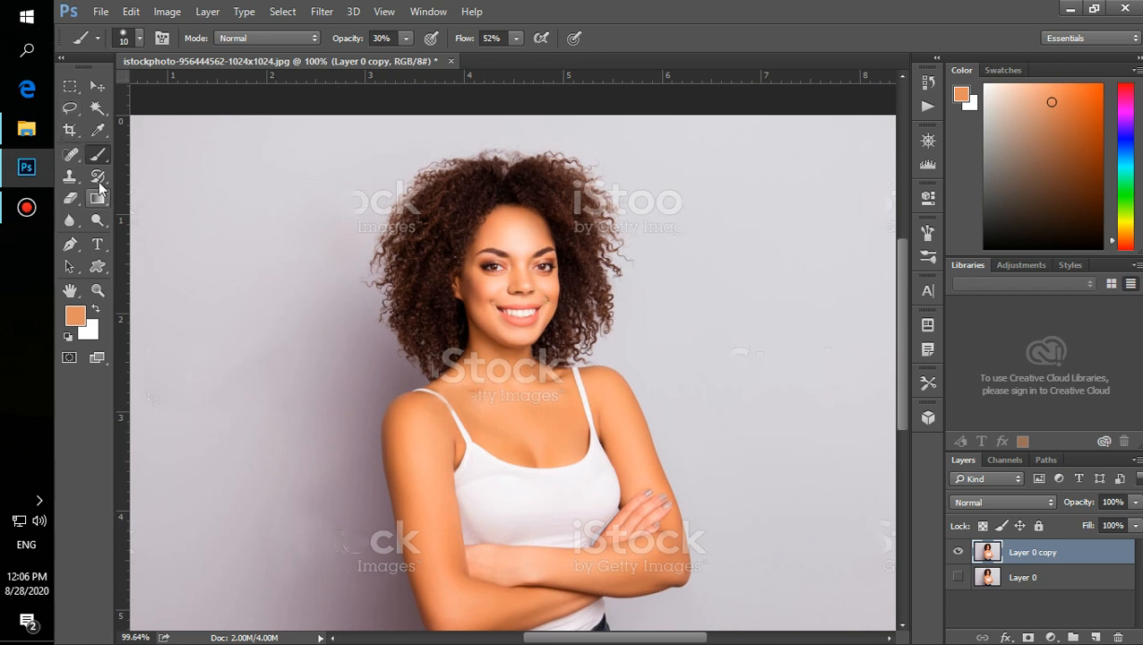
Switch to the Spot Healing Brush and paint over the watermark remnants beside the woman's shoulder and along the photo's right edge.
left_click_drag(70, 154, 125, 154)
mouse_move(696, 356)
left_mouse_down()
mouse_move(735, 350)
mouse_move(698, 360)
mouse_move(770, 376)
left_mouse_up()
mouse_move(891, 566)
left_mouse_down()
mouse_move(888, 529)
mouse_move(888, 569)
mouse_move(866, 380)
mouse_move(893, 244)
mouse_move(891, 155)
mouse_move(893, 219)
left_mouse_up()
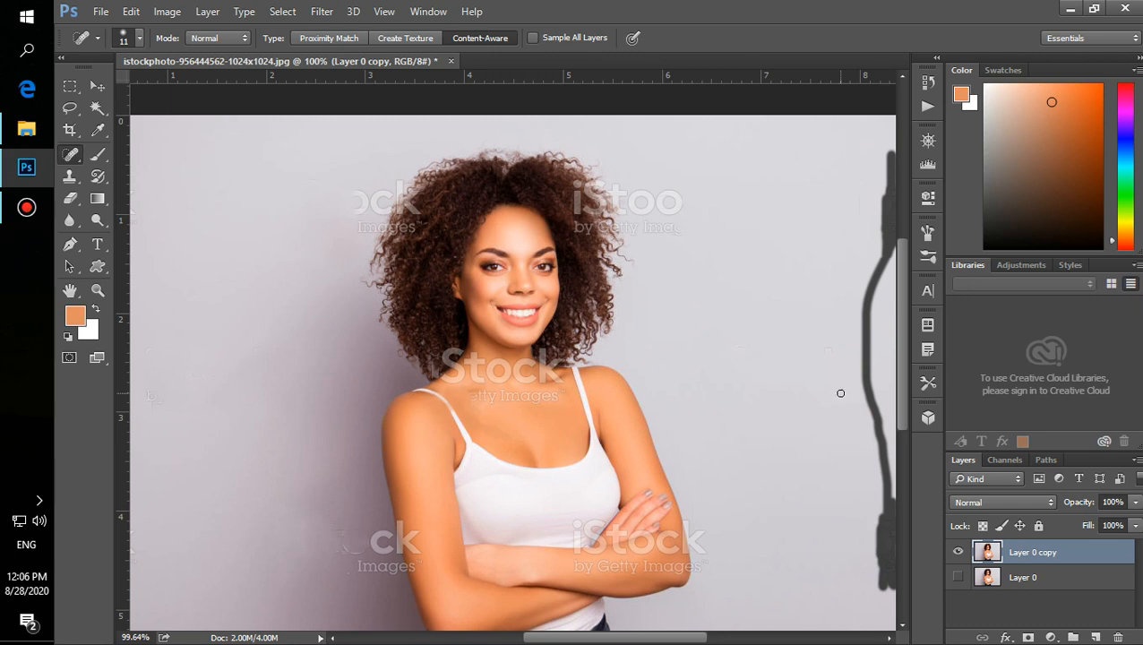
Heal the leftover marks on the photo's right edge and the trailing letters of the upper iStock watermark beside the hair.
left_click_drag(889, 204, 889, 246)
left_click_drag(893, 525, 885, 562)
left_click(885, 540)
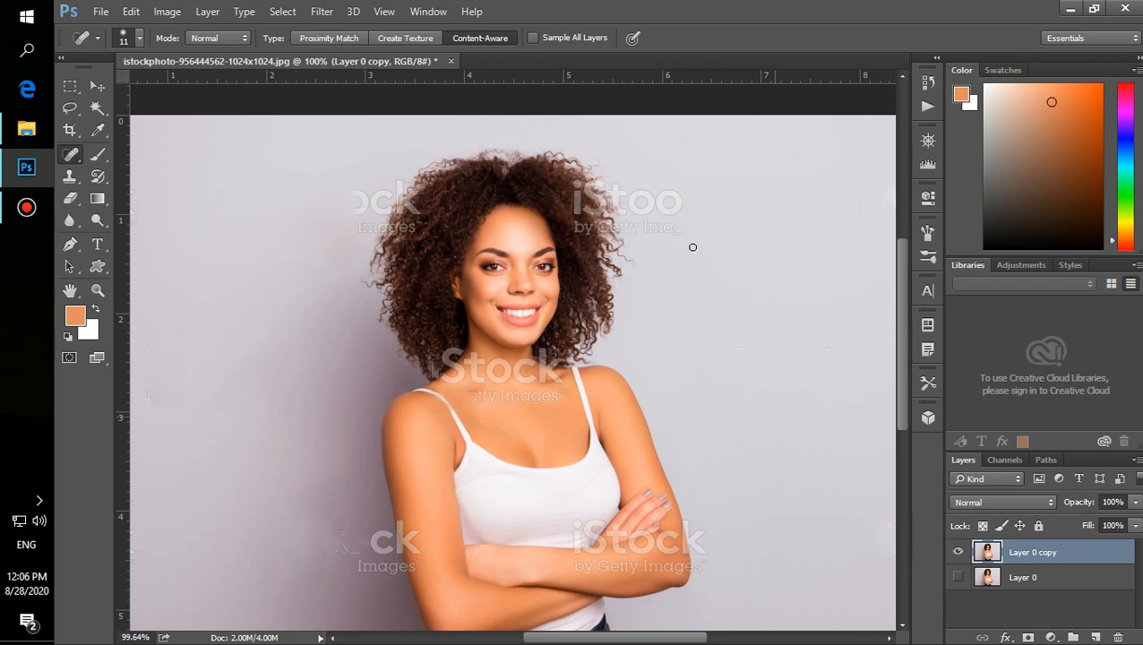
mouse_move(682, 203)
left_mouse_down()
mouse_move(664, 190)
mouse_move(678, 205)
mouse_move(664, 205)
left_mouse_up()
left_click_drag(688, 236, 670, 227)
Set the Spot Healing Brush size to 87 px and paint over the upper and lower watermarks along the photo's left edge.
scroll(749, 336, "down", 2)
left_click_drag(164, 178, 188, 179)
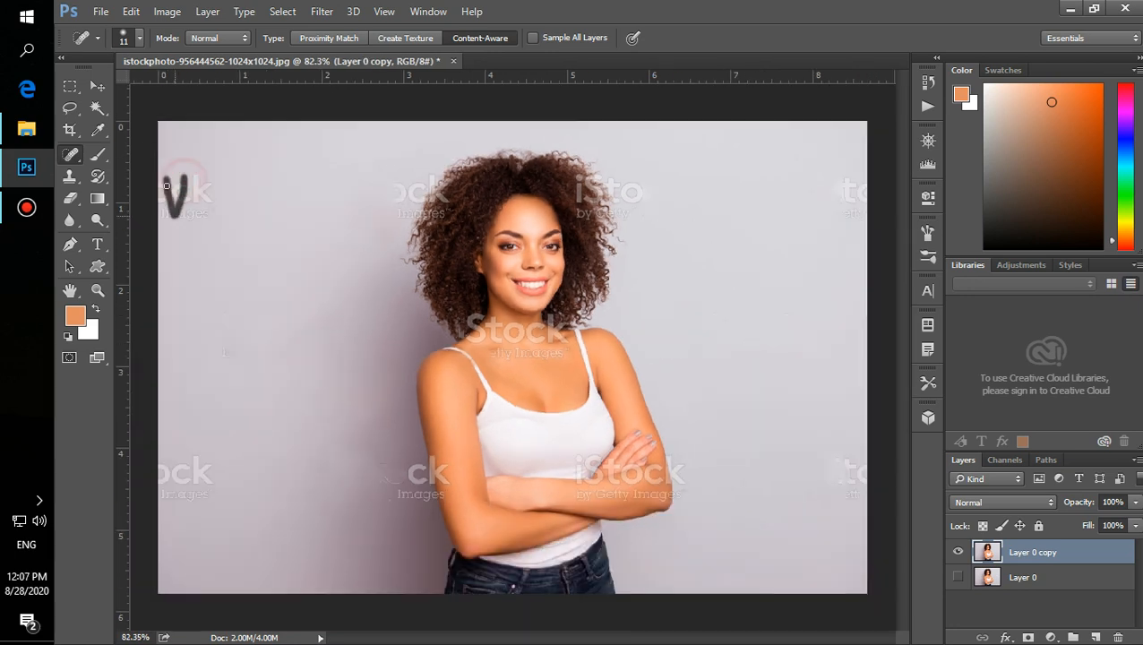
left_click(139, 38)
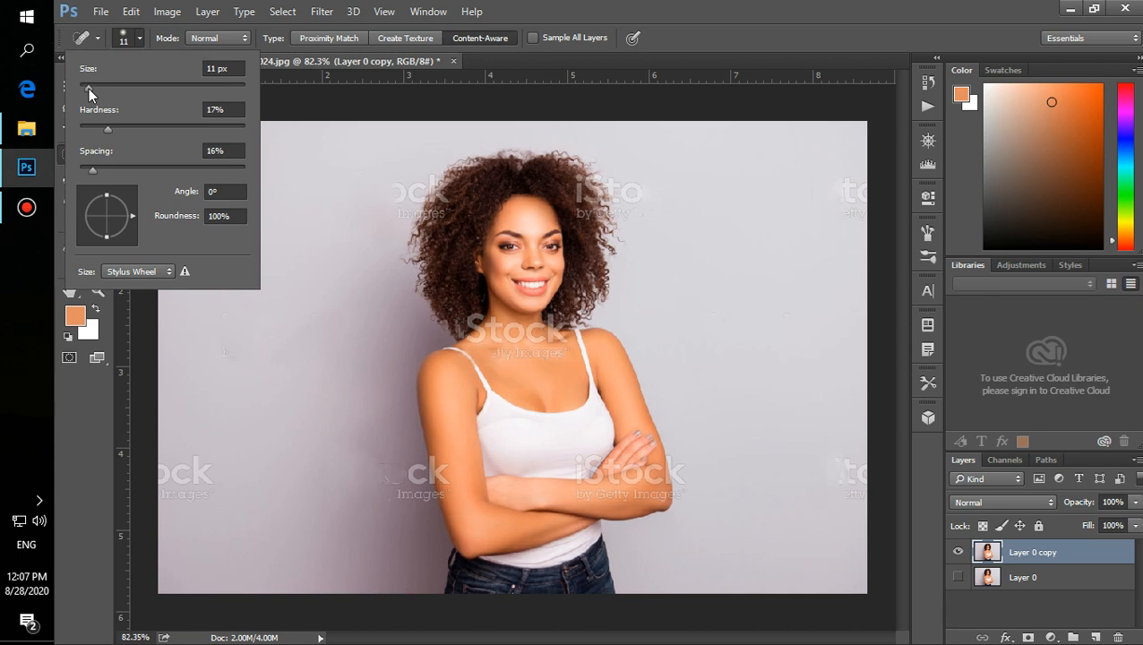
left_click_drag(89, 89, 150, 90)
left_click(212, 307)
left_click_drag(161, 211, 176, 193)
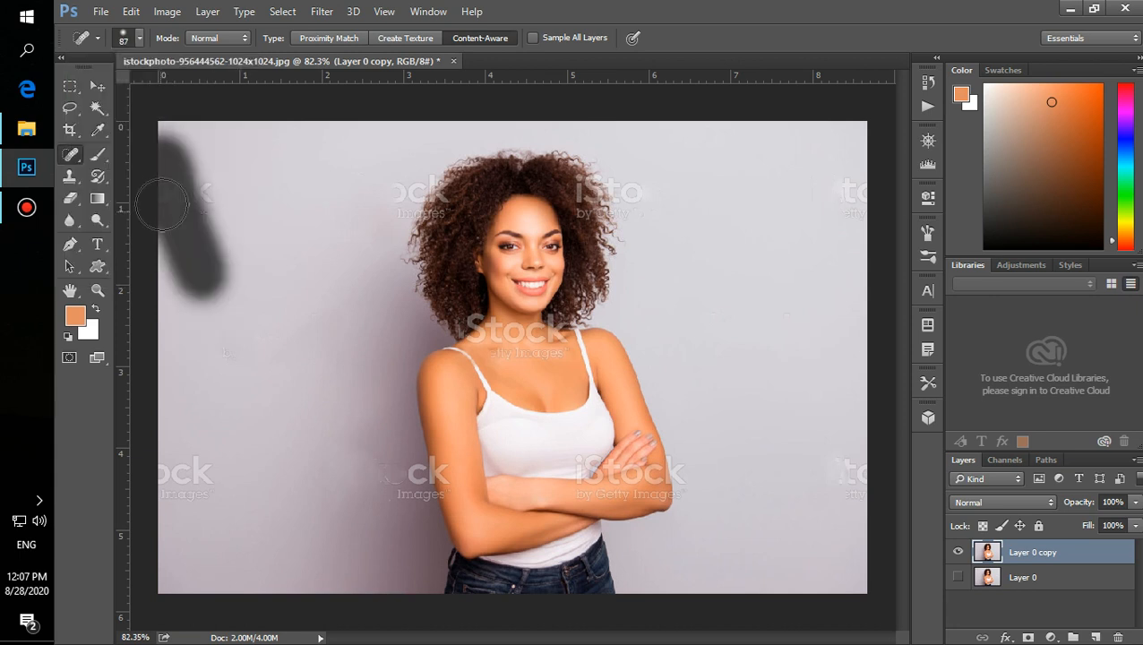
left_click(206, 189)
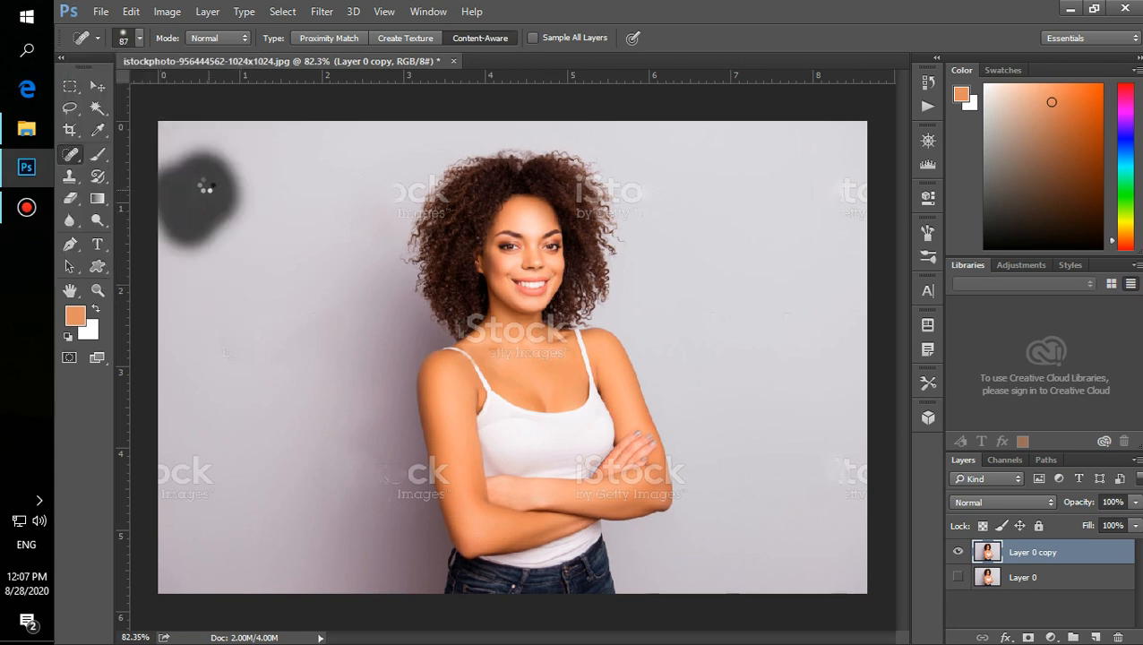
mouse_move(194, 472)
left_mouse_down()
mouse_move(159, 475)
mouse_move(194, 488)
mouse_move(230, 362)
mouse_move(238, 409)
left_mouse_up()
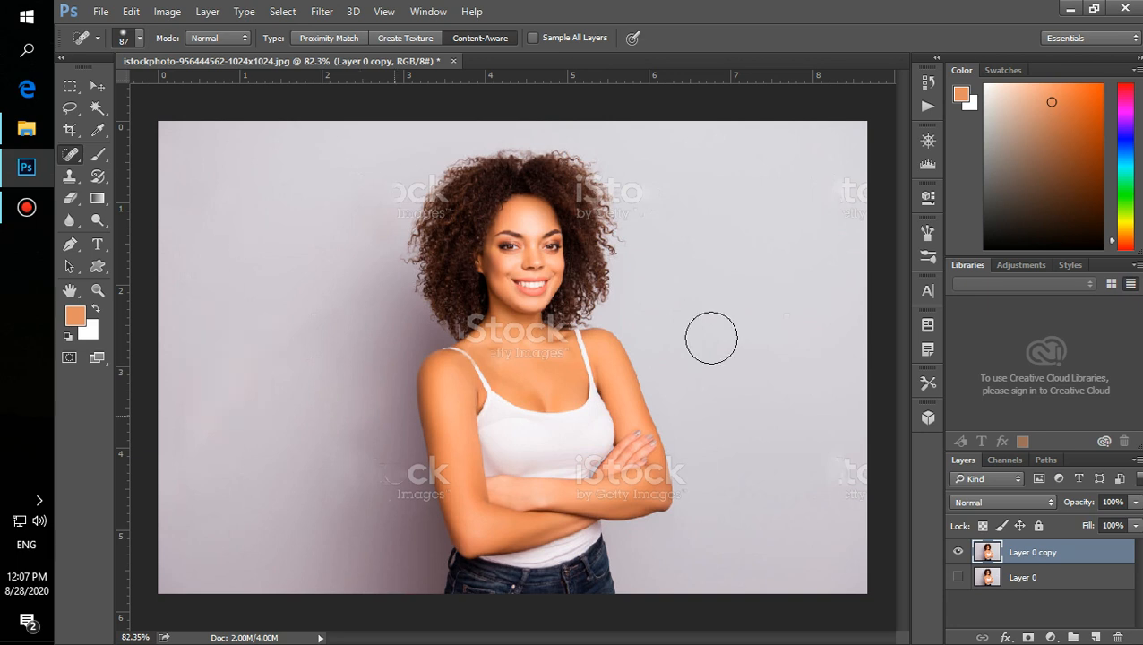
Paint over the upper and lower cut-off iStock watermarks at the photo's right edge with the Spot Healing Brush.
left_click_drag(844, 168, 858, 249)
mouse_move(837, 464)
left_mouse_down()
mouse_move(859, 504)
mouse_move(856, 533)
left_mouse_up()
left_click_drag(844, 487, 845, 557)
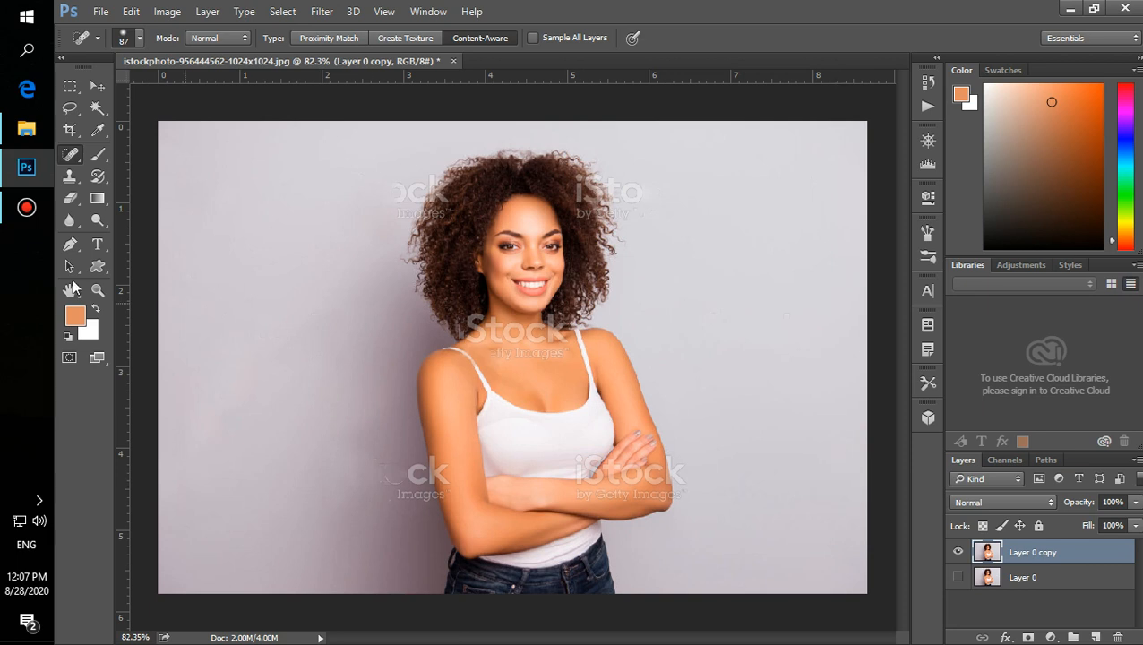
left_click(22, 213)
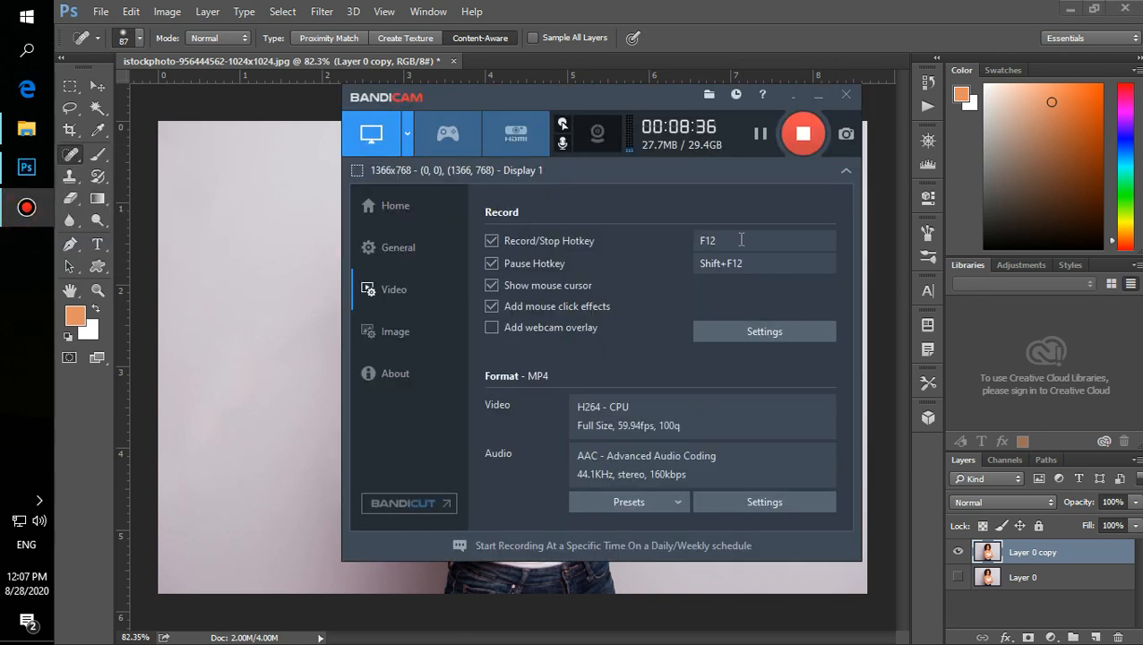